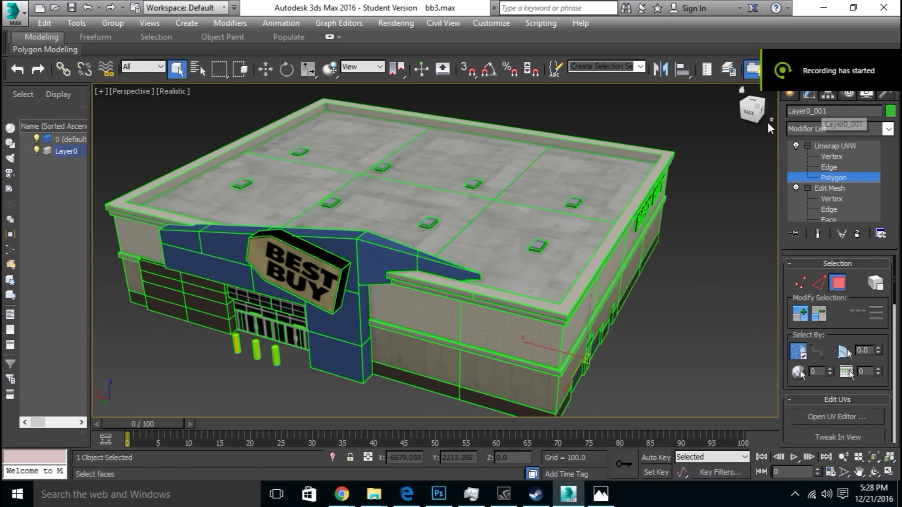
Deselect the Best Buy building and inspect the model from its front and side
{"action": "left_click", "coordinate": [751, 115]}
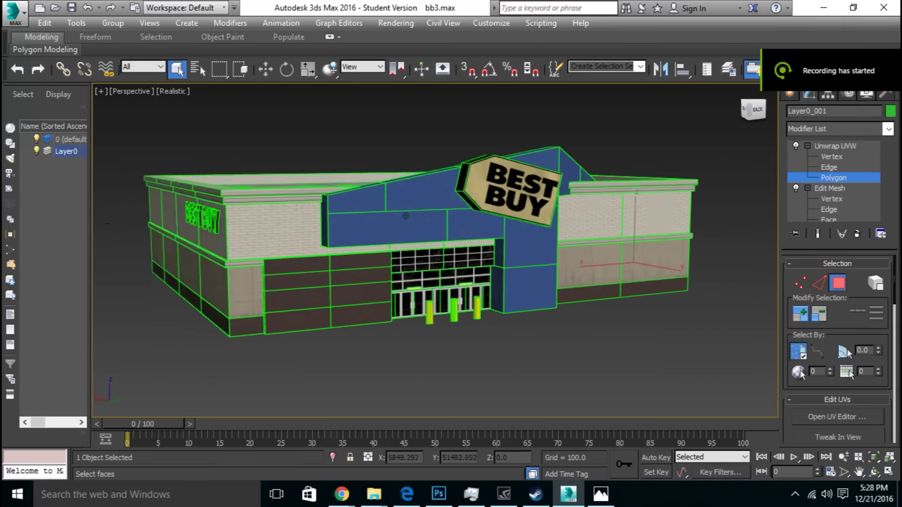
{"action": "left_click", "coordinate": [815, 147]}
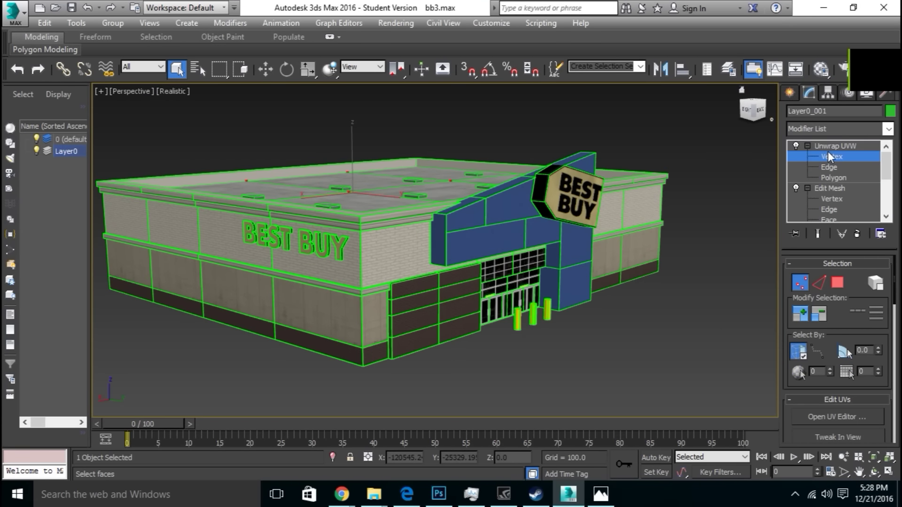
{"action": "left_click", "coordinate": [755, 134]}
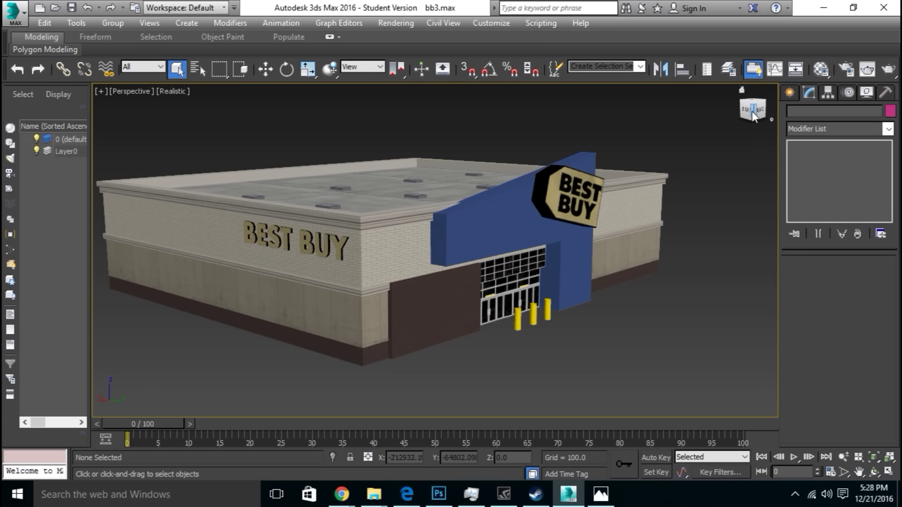
{"action": "mouse_move", "coordinate": [418, 226]}
{"action": "middle_mouse_down", "text": "alt"}
{"action": "mouse_move", "coordinate": [405, 215]}
{"action": "mouse_move", "coordinate": [425, 216]}
{"action": "mouse_move", "coordinate": [405, 216]}
{"action": "middle_mouse_up", "text": "alt"}
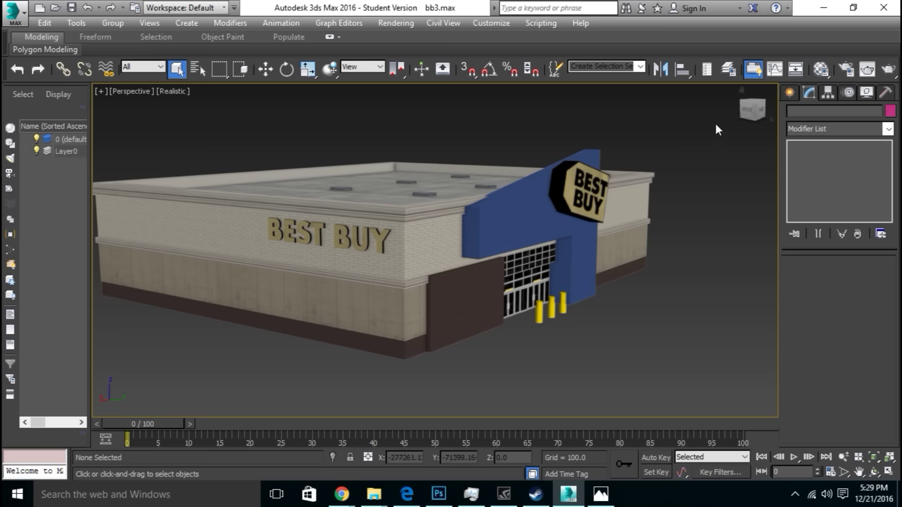
{"action": "left_click", "coordinate": [754, 112]}
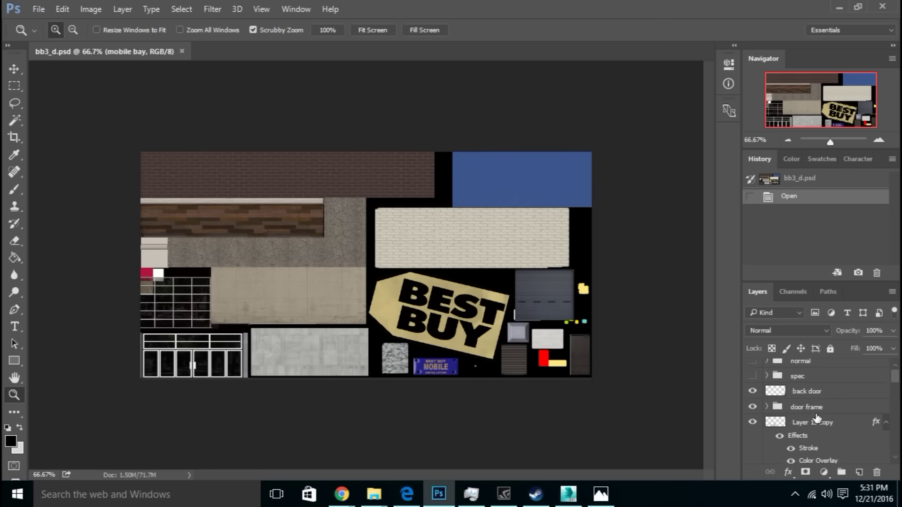
In Photoshop, scale the best buy sign lettering to about 80% and reposition it inside the yellow tag
{"action": "scroll", "coordinate": [817, 422], "scroll_direction": "down", "scroll_amount": 3}
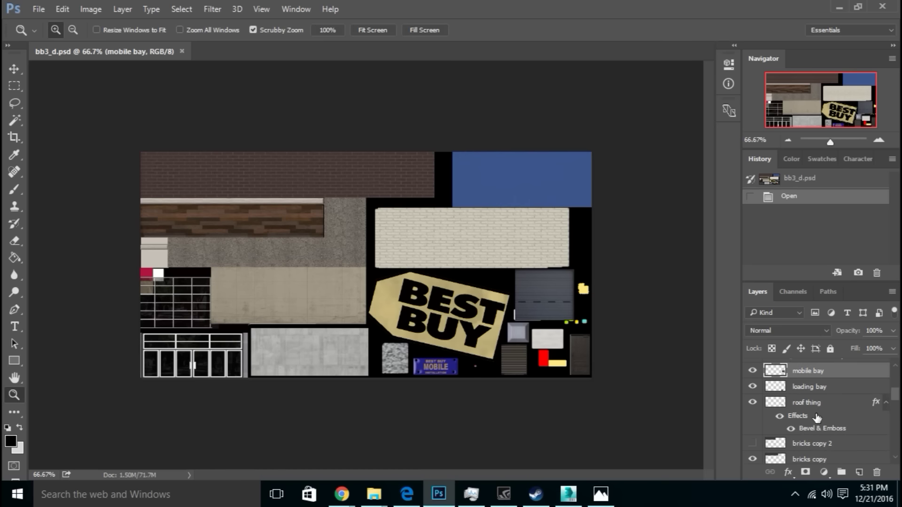
{"action": "left_click", "coordinate": [812, 426]}
{"action": "left_click_drag", "start_coordinate": [803, 88], "coordinate": [838, 118], "text": "ctrl"}
{"action": "key", "text": "ctrl+t"}
{"action": "left_click_drag", "start_coordinate": [553, 396], "coordinate": [498, 369], "text": "shift"}
{"action": "left_click_drag", "start_coordinate": [432, 294], "coordinate": [444, 310]}
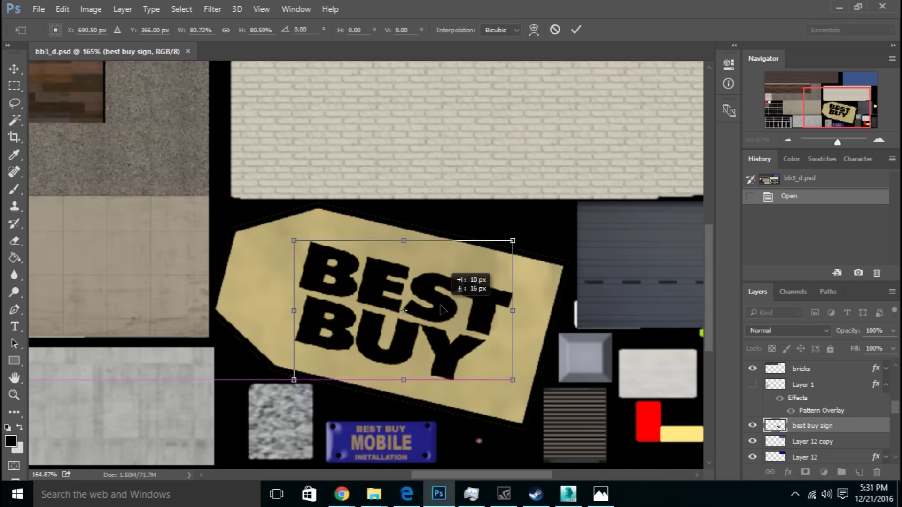
{"action": "left_click_drag", "start_coordinate": [378, 310], "coordinate": [407, 281]}
{"action": "left_click_drag", "start_coordinate": [553, 193], "coordinate": [551, 189]}
{"action": "key", "text": "Return"}
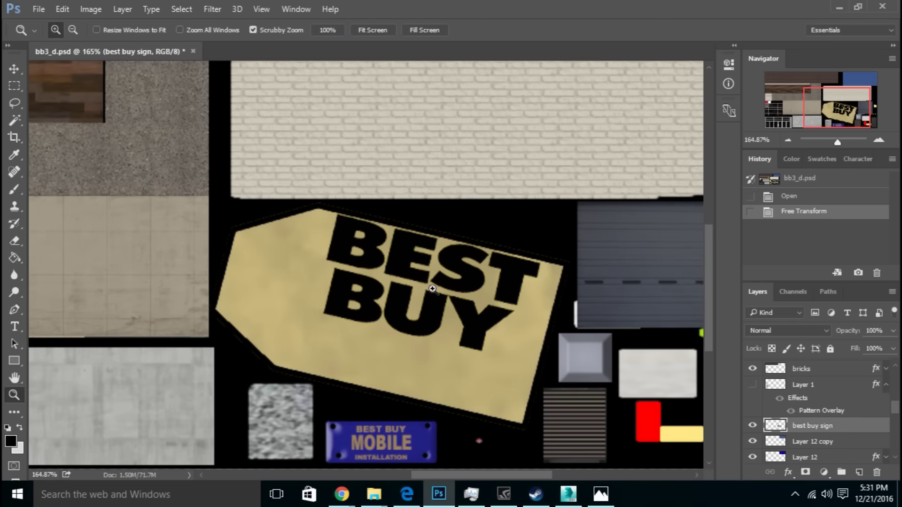
{"action": "left_click_drag", "start_coordinate": [432, 289], "coordinate": [437, 313]}
{"action": "left_click_drag", "start_coordinate": [838, 142], "coordinate": [833, 142]}
Save the updated texture over the PNG file bb3_d in the bestbuy folder
{"action": "scroll", "coordinate": [812, 426], "scroll_direction": "up", "scroll_amount": 10}
{"action": "key", "text": "ctrl+shift+s"}
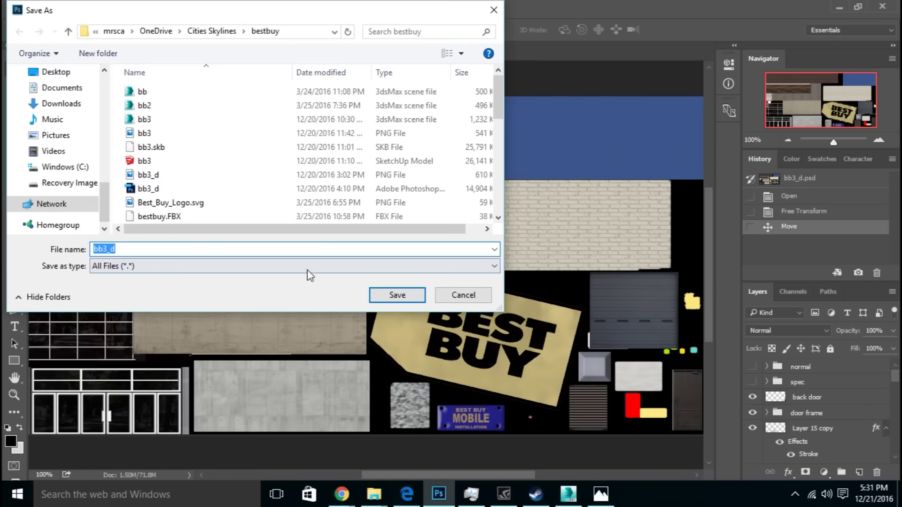
{"action": "left_click", "coordinate": [397, 294]}
{"action": "left_click", "coordinate": [374, 494]}
{"action": "left_click", "coordinate": [627, 7]}
Show the normal group and hide its Layer 1 copy and door frame copy 2, leaving Layer 8 displayed
{"action": "left_click", "coordinate": [752, 366]}
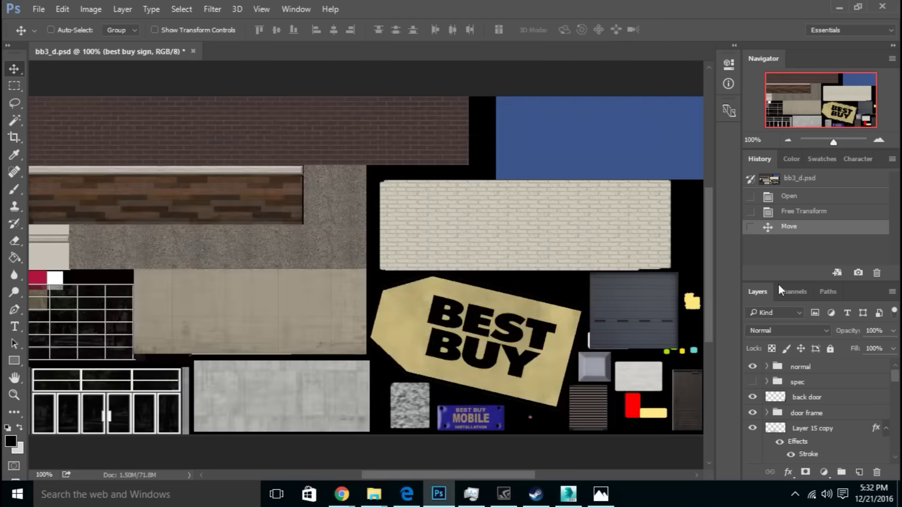
{"action": "left_click_drag", "start_coordinate": [833, 142], "coordinate": [832, 142]}
{"action": "left_click_drag", "start_coordinate": [753, 416], "coordinate": [753, 384]}
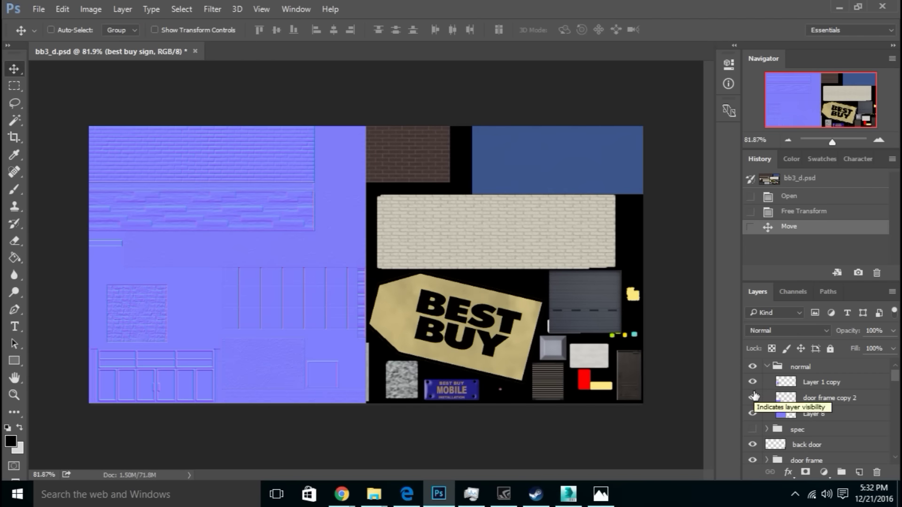
{"action": "left_click", "coordinate": [753, 368]}
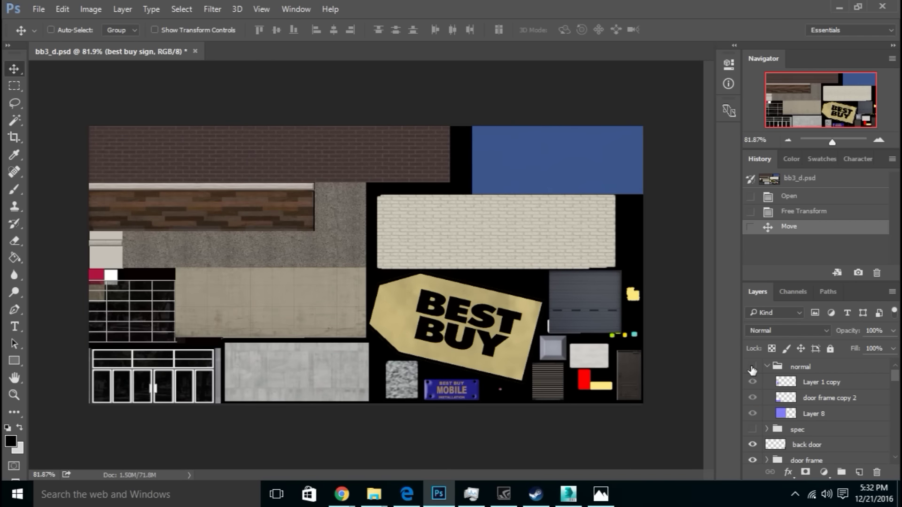
{"action": "left_click", "coordinate": [752, 369]}
{"action": "left_click", "coordinate": [752, 368]}
{"action": "left_click", "coordinate": [752, 369]}
{"action": "left_click_drag", "start_coordinate": [752, 400], "coordinate": [753, 415]}
{"action": "left_click", "coordinate": [754, 415]}
Clear everything on Layer 8 except the small rectangle covering the light trim tile at the canvas's left edge
{"action": "left_click", "coordinate": [814, 414]}
{"action": "key", "text": "m"}
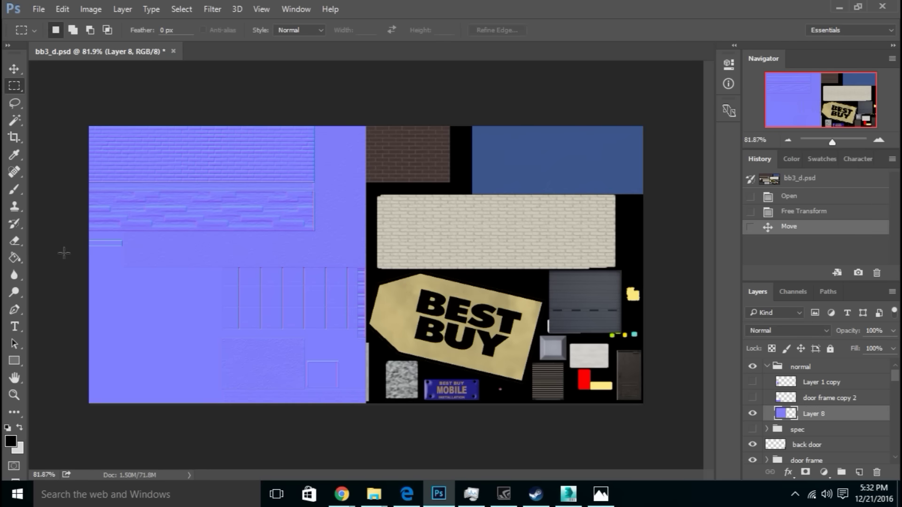
{"action": "left_click_drag", "start_coordinate": [121, 232], "coordinate": [122, 232]}
{"action": "left_click", "coordinate": [182, 9]}
{"action": "left_click", "coordinate": [188, 50]}
{"action": "key", "text": "Delete"}
{"action": "key", "text": "ctrl+d"}
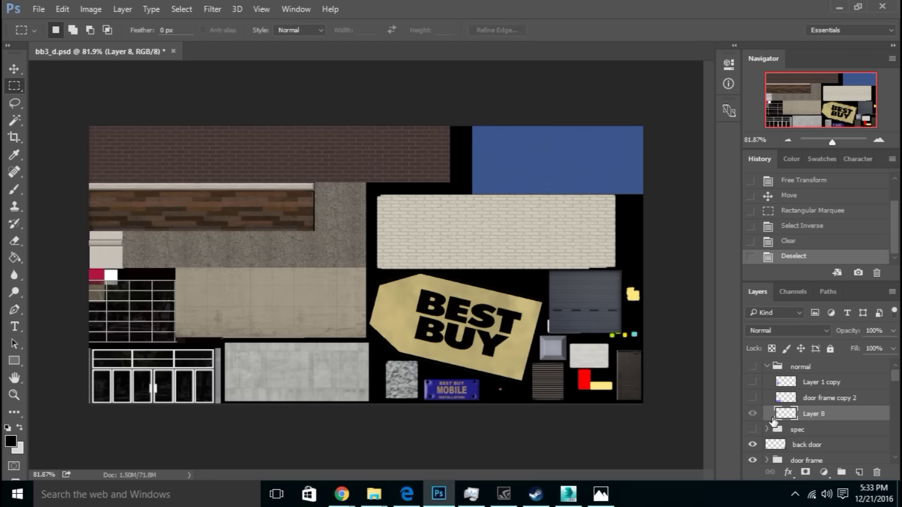
Collapse the normal group and delete the spec group
{"action": "left_click", "coordinate": [767, 366]}
{"action": "left_click", "coordinate": [753, 383]}
{"action": "left_click", "coordinate": [753, 383]}
{"action": "left_click", "coordinate": [777, 386]}
{"action": "key", "text": "Delete"}
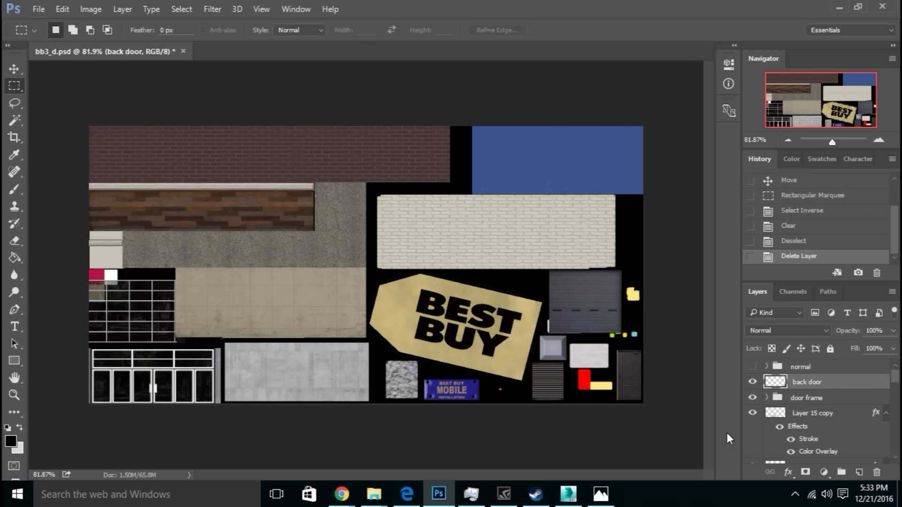
Duplicate the MOBILE and BEST BUY INSTALLATION text layers and move the copies above the back door layer
{"action": "scroll", "coordinate": [813, 444], "scroll_direction": "down", "scroll_amount": 6}
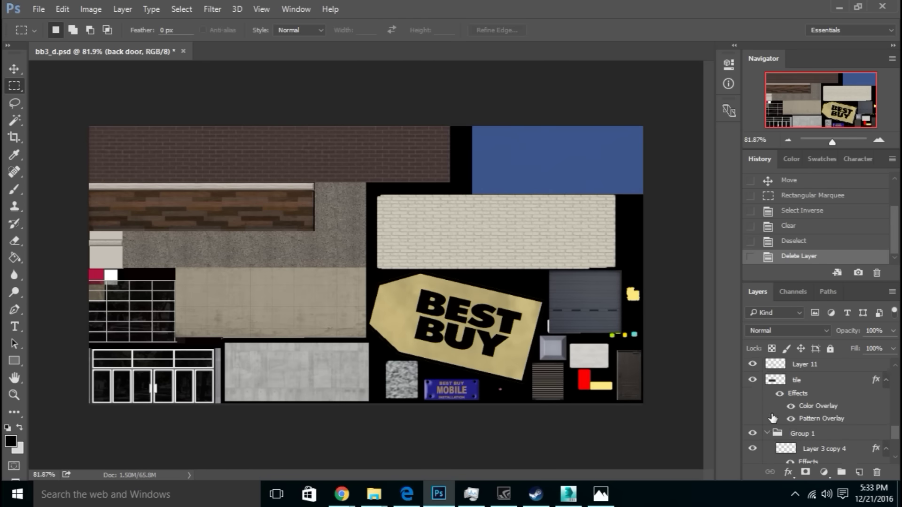
{"action": "left_click", "coordinate": [819, 419]}
{"action": "left_click", "coordinate": [812, 405], "text": "shift"}
{"action": "right_click", "coordinate": [810, 408]}
{"action": "left_click", "coordinate": [658, 57]}
{"action": "key", "text": "Return"}
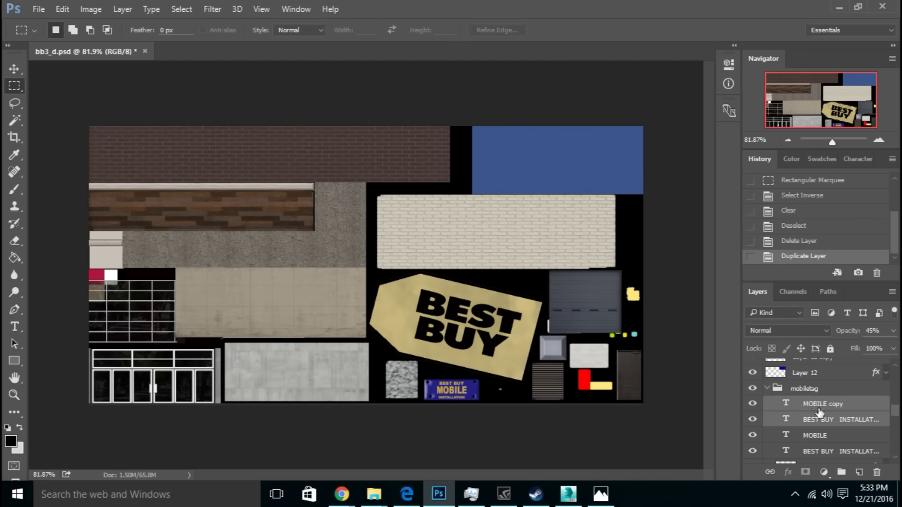
{"action": "left_click_drag", "start_coordinate": [819, 415], "coordinate": [812, 375]}
Duplicate the yellow tag's Layer 13 and move the copy above the duplicated text layers
{"action": "scroll", "coordinate": [817, 429], "scroll_direction": "down", "scroll_amount": 4}
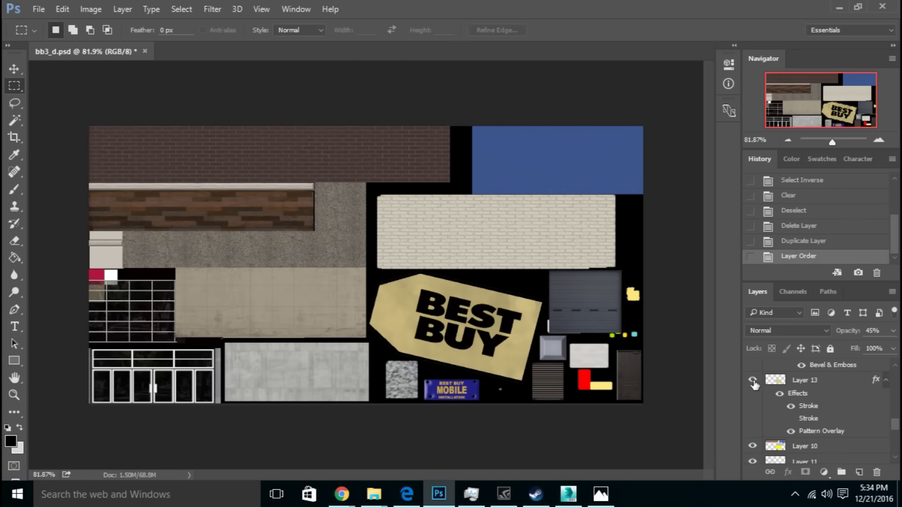
{"action": "right_click", "coordinate": [779, 386]}
{"action": "right_click", "coordinate": [837, 384]}
{"action": "left_click", "coordinate": [636, 131]}
{"action": "key", "text": "Return"}
{"action": "mouse_move", "coordinate": [833, 380]}
{"action": "left_mouse_down"}
{"action": "mouse_move", "coordinate": [836, 324]}
{"action": "mouse_move", "coordinate": [827, 376]}
{"action": "left_mouse_up"}
Group the Layer 13 copy with the two duplicated text layers under the name ill
{"action": "left_click", "coordinate": [833, 454], "text": "shift"}
{"action": "right_click", "coordinate": [833, 452]}
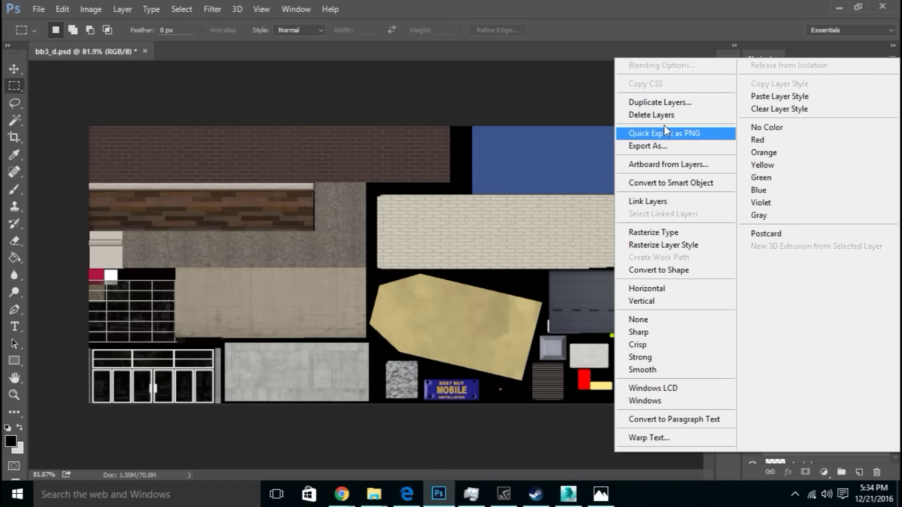
{"action": "left_click", "coordinate": [716, 3]}
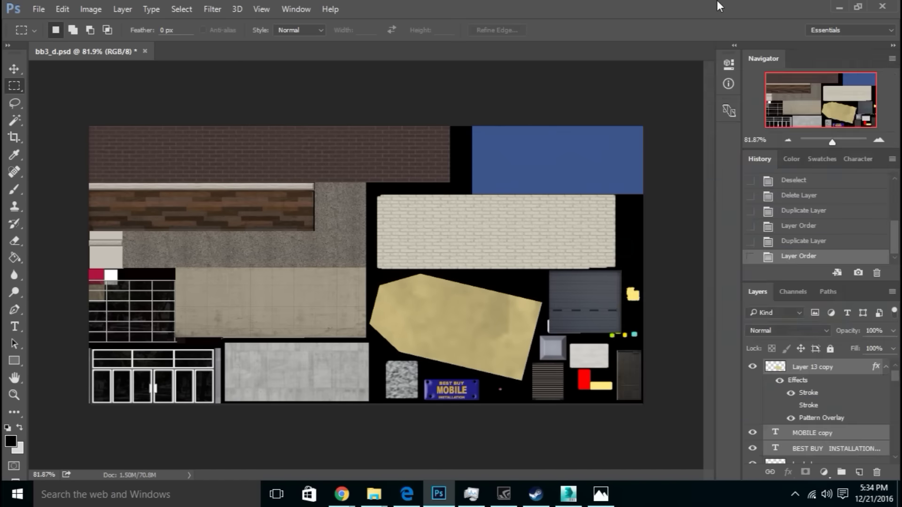
{"action": "right_click", "coordinate": [816, 370]}
{"action": "left_click", "coordinate": [585, 155]}
{"action": "key", "text": "Return"}
Add a new layer beneath the text copies in the ill group and fill it with black
{"action": "left_click", "coordinate": [766, 366]}
{"action": "scroll", "coordinate": [825, 435], "scroll_direction": "down", "scroll_amount": 3}
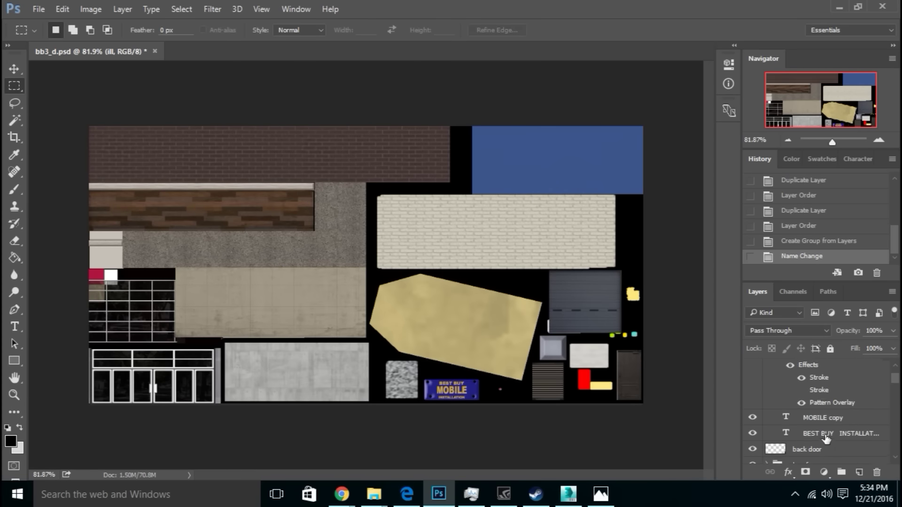
{"action": "left_click", "coordinate": [825, 419]}
{"action": "left_click", "coordinate": [859, 472]}
{"action": "left_click_drag", "start_coordinate": [825, 419], "coordinate": [825, 441]}
{"action": "left_click", "coordinate": [15, 258]}
{"action": "left_click", "coordinate": [221, 226]}
Turn off the tag copy's Pattern Overlay and give it a gray Color Overlay
{"action": "left_click", "coordinate": [801, 388]}
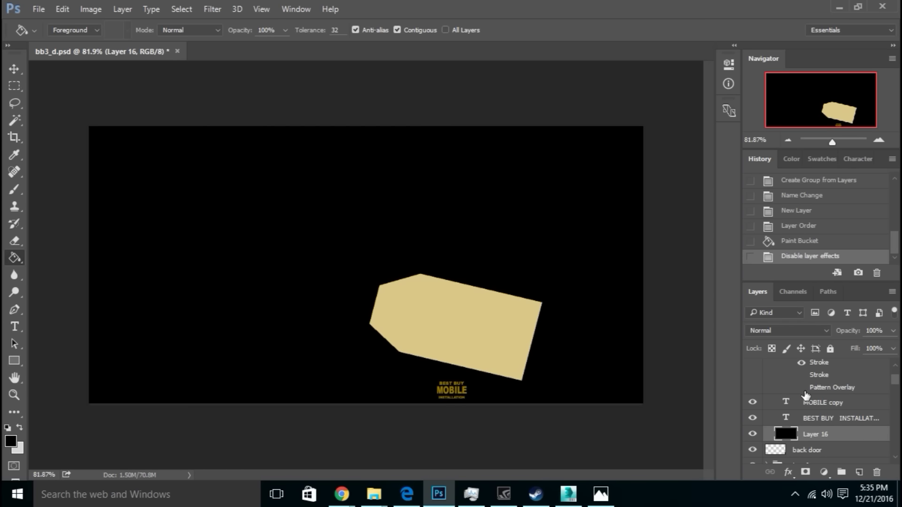
{"action": "scroll", "coordinate": [805, 393], "scroll_direction": "up", "scroll_amount": 3}
{"action": "double_click", "coordinate": [811, 383]}
{"action": "left_click", "coordinate": [238, 261]}
{"action": "left_click", "coordinate": [513, 109]}
{"action": "left_click", "coordinate": [523, 338]}
{"action": "left_click_drag", "start_coordinate": [710, 172], "coordinate": [708, 263]}
{"action": "left_click", "coordinate": [819, 163]}
{"action": "left_click", "coordinate": [658, 92]}
Set the MOBILE copy's text color to dark gray
{"action": "scroll", "coordinate": [819, 436], "scroll_direction": "down", "scroll_amount": 2}
{"action": "left_click", "coordinate": [819, 432]}
{"action": "left_click", "coordinate": [858, 159]}
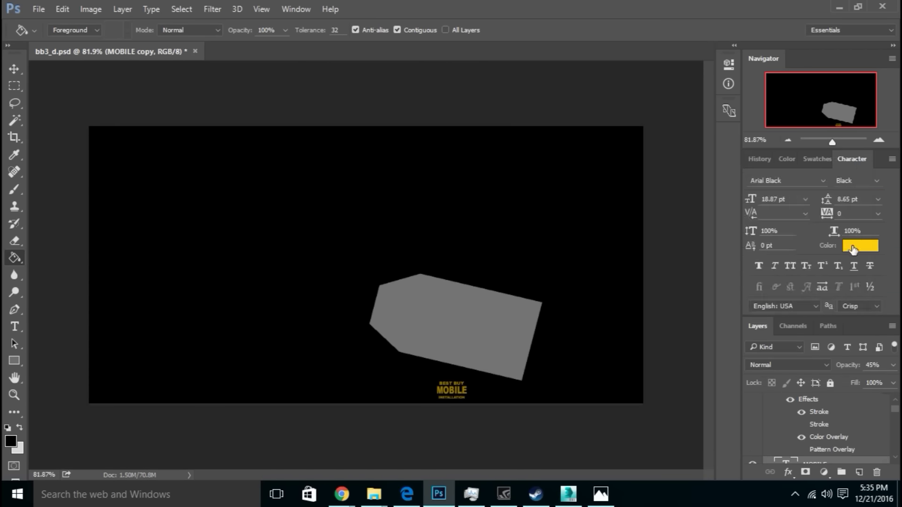
{"action": "left_click", "coordinate": [854, 247]}
{"action": "left_click", "coordinate": [685, 337]}
{"action": "left_click", "coordinate": [698, 294]}
{"action": "left_click", "coordinate": [819, 164]}
Set the BEST BUY INSTALLATION copy's text color to gray 686868 and raise the duplicated MOBILE text's opacity to 100%
{"action": "left_click", "coordinate": [826, 419]}
{"action": "left_click", "coordinate": [855, 247]}
{"action": "left_click", "coordinate": [700, 269]}
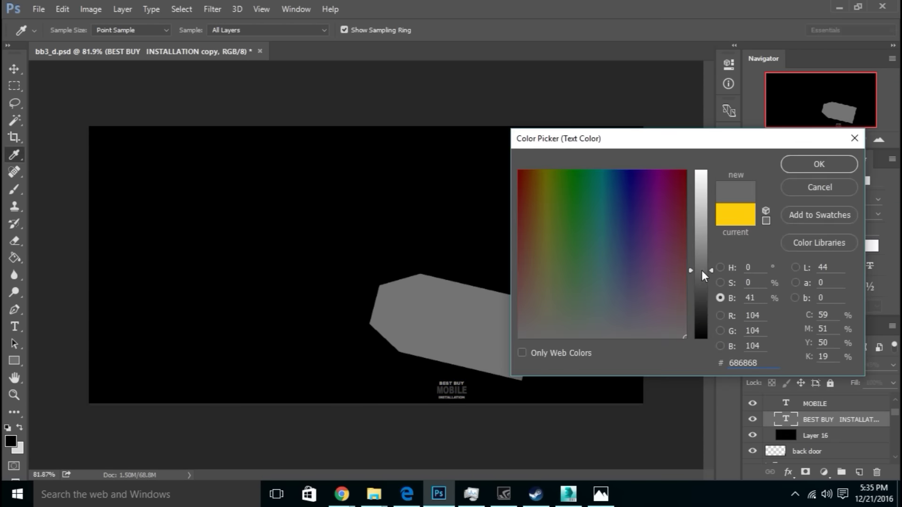
{"action": "left_click", "coordinate": [818, 164]}
{"action": "left_click", "coordinate": [840, 403]}
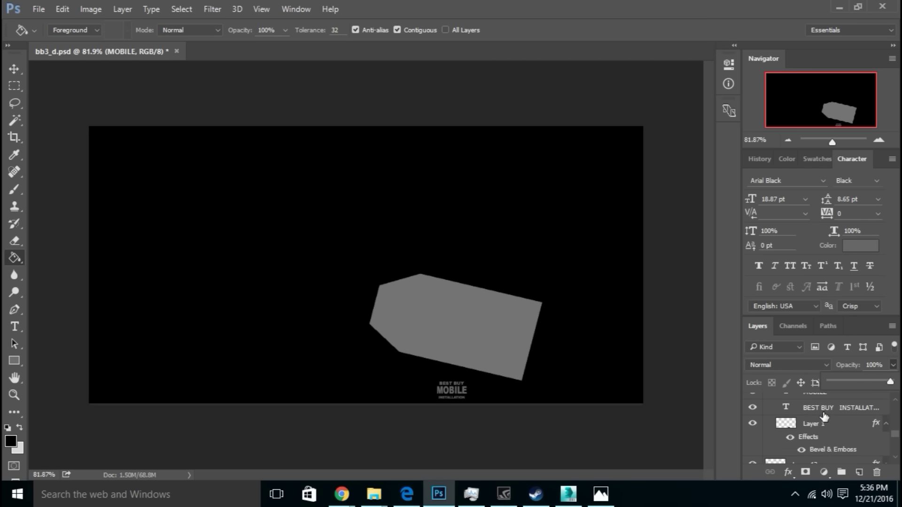
Duplicate the best buy sign lettering layer and place the copy at the top of the ill group
{"action": "left_click", "coordinate": [767, 424]}
{"action": "scroll", "coordinate": [798, 423], "scroll_direction": "up", "scroll_amount": 2}
{"action": "right_click", "coordinate": [820, 407]}
{"action": "left_click", "coordinate": [663, 55]}
{"action": "left_click", "coordinate": [562, 141]}
{"action": "left_click_drag", "start_coordinate": [833, 407], "coordinate": [857, 425]}
Apply a black Color Overlay to the best buy sign copy
{"action": "left_click_drag", "start_coordinate": [832, 142], "coordinate": [839, 142]}
{"action": "left_click_drag", "start_coordinate": [823, 95], "coordinate": [833, 105]}
{"action": "right_click", "coordinate": [843, 434]}
{"action": "left_click", "coordinate": [635, 41]}
{"action": "left_click", "coordinate": [233, 260]}
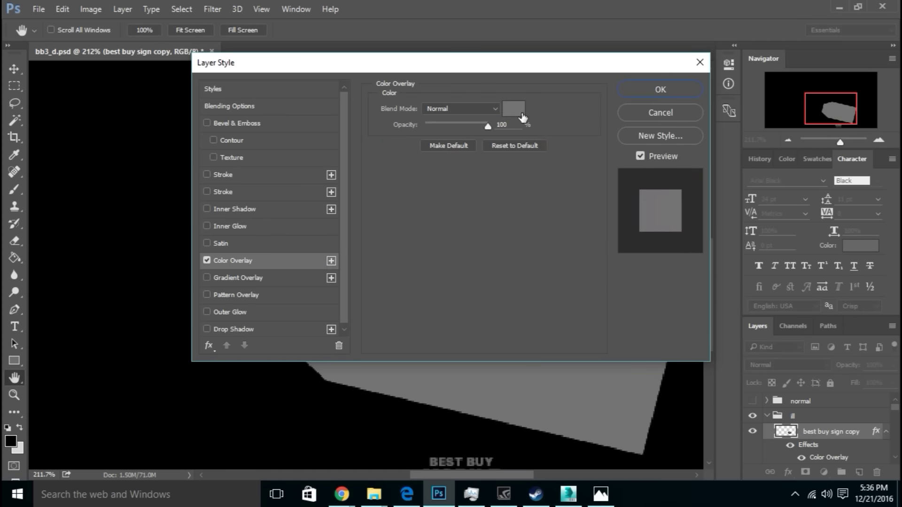
{"action": "left_click", "coordinate": [519, 113]}
{"action": "left_click", "coordinate": [699, 338]}
{"action": "left_click", "coordinate": [818, 164]}
{"action": "left_click", "coordinate": [697, 95]}
Save the illumination texture as the PNG file bb3_i in the bestbuy folder
{"action": "left_click_drag", "start_coordinate": [840, 143], "coordinate": [830, 143]}
{"action": "left_click", "coordinate": [38, 9]}
{"action": "left_click", "coordinate": [191, 249]}
{"action": "key", "text": "BackSpace"}
{"action": "type", "text": "i"}
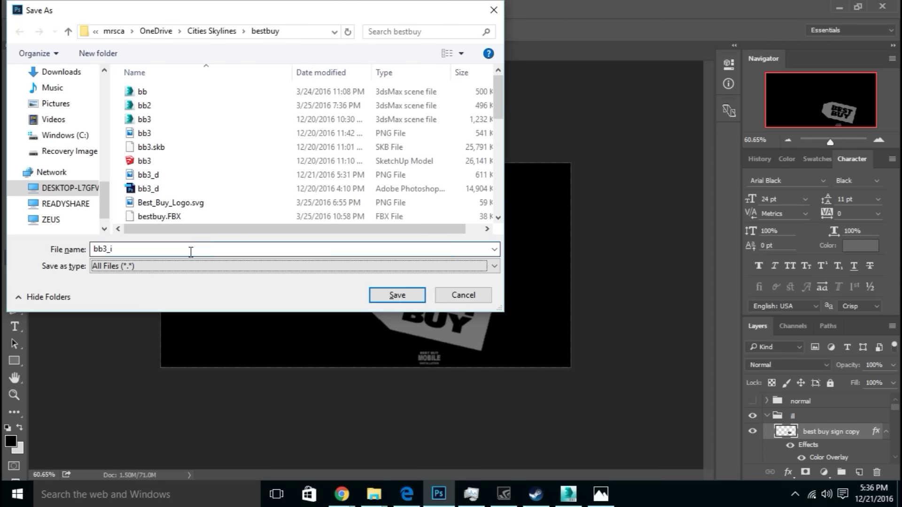
{"action": "left_click", "coordinate": [399, 295]}
Switch to 3ds Max, closing the image viewer, and save the bb3 scene
{"action": "key", "text": "alt+Tab"}
{"action": "key", "text": "alt+Tab"}
{"action": "key", "text": "alt+Tab"}
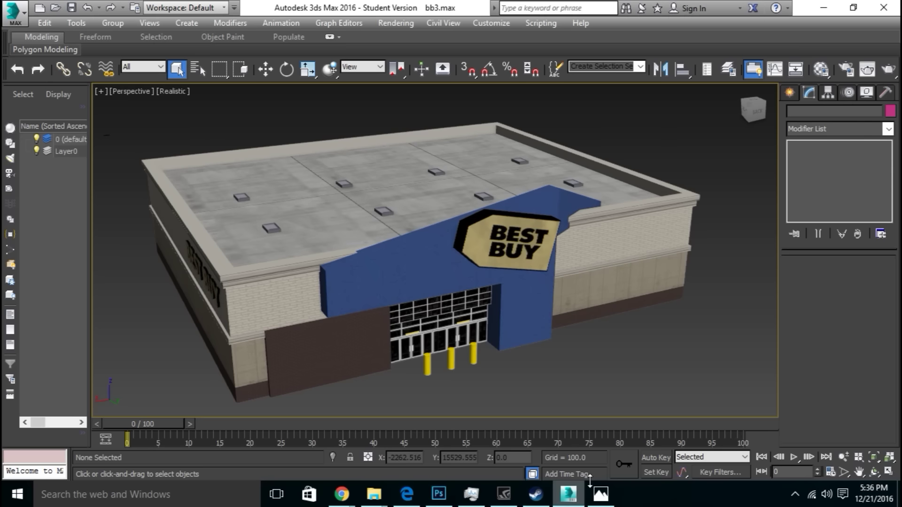
{"action": "right_click", "coordinate": [598, 494]}
{"action": "left_click", "coordinate": [591, 467]}
{"action": "left_click", "coordinate": [382, 498]}
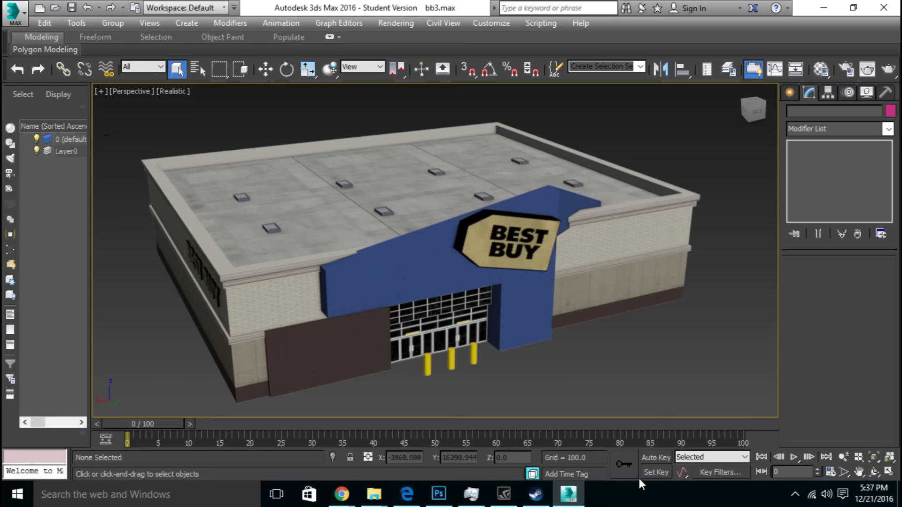
{"action": "left_click", "coordinate": [15, 12]}
{"action": "left_click", "coordinate": [64, 133]}
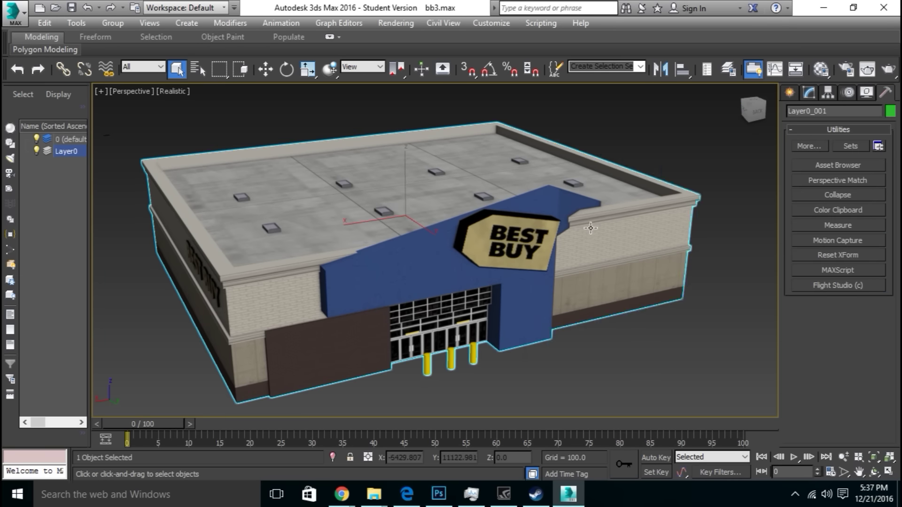
Remove the materials from the building and export it as bb3.FBX to the Cities_Skylines Import folder
{"action": "left_click", "coordinate": [809, 146]}
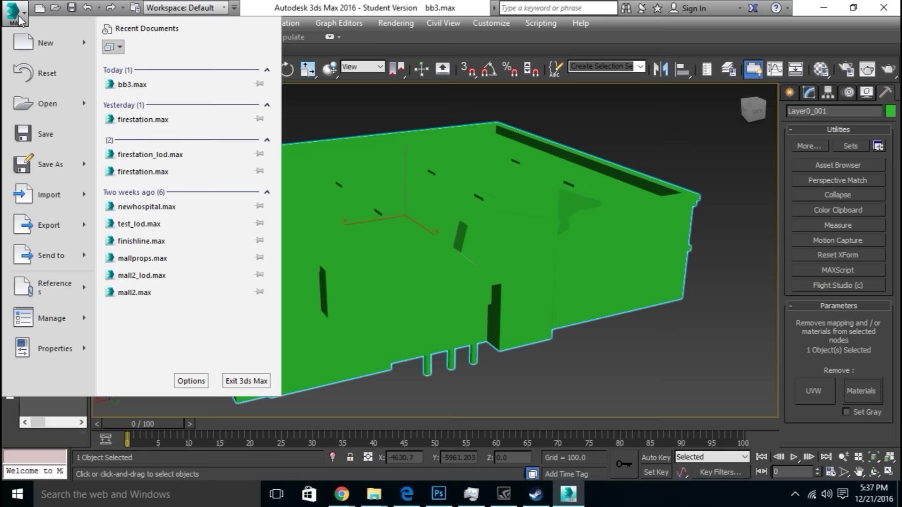
{"action": "left_click", "coordinate": [48, 288]}
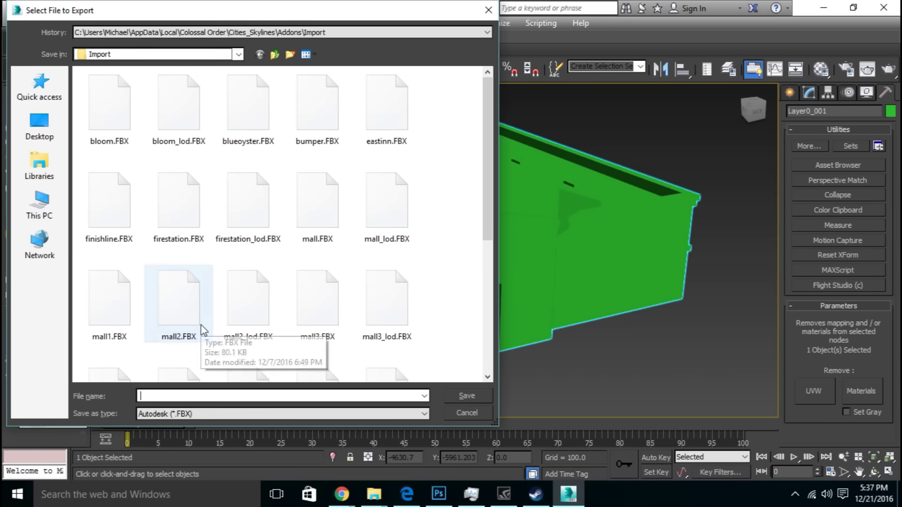
{"action": "type", "text": "bb4"}
{"action": "left_click", "coordinate": [466, 395]}
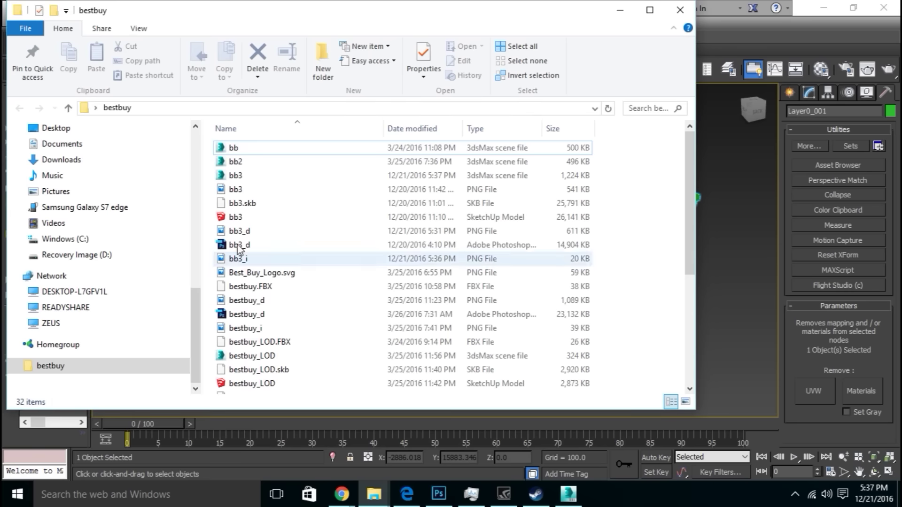
Copy the PNG textures bb3_d and bb3_i from the bestbuy folder into the Cities_Skylines Import folder
{"action": "left_click", "coordinate": [239, 231], "text": "ctrl"}
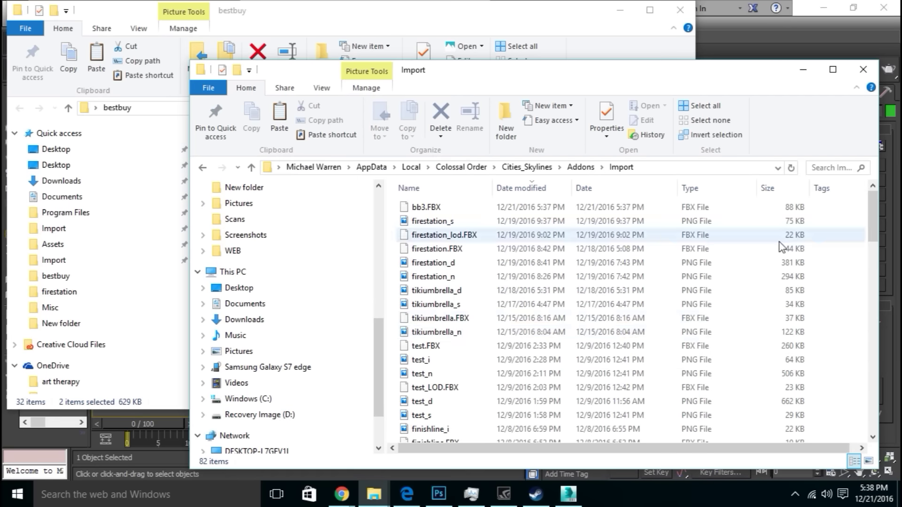
{"action": "key", "text": "ctrl+v"}
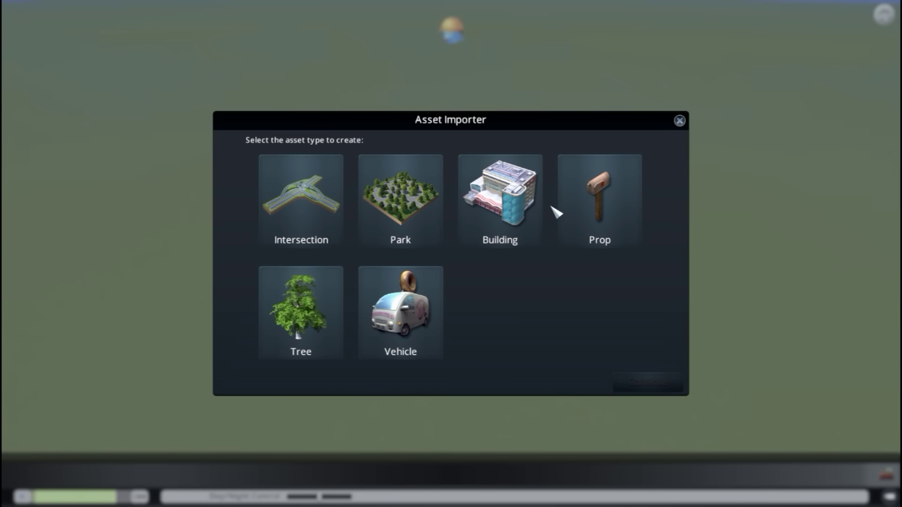
Choose Building as the type of asset to create
{"action": "left_click", "coordinate": [540, 212]}
{"action": "left_click", "coordinate": [660, 384]}
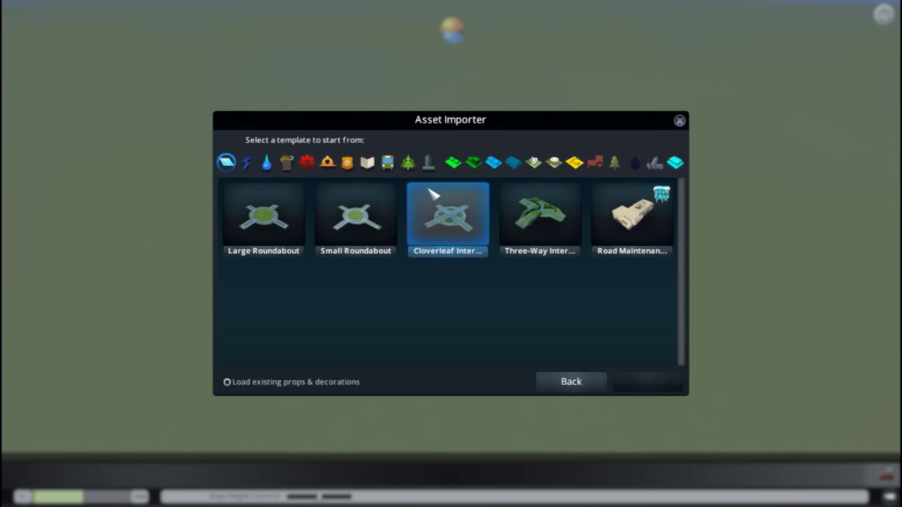
Switch to Chrome and look through the creator's own Cities: Skylines Workshop items, including the second page of results
{"action": "key", "text": "alt+Tab"}
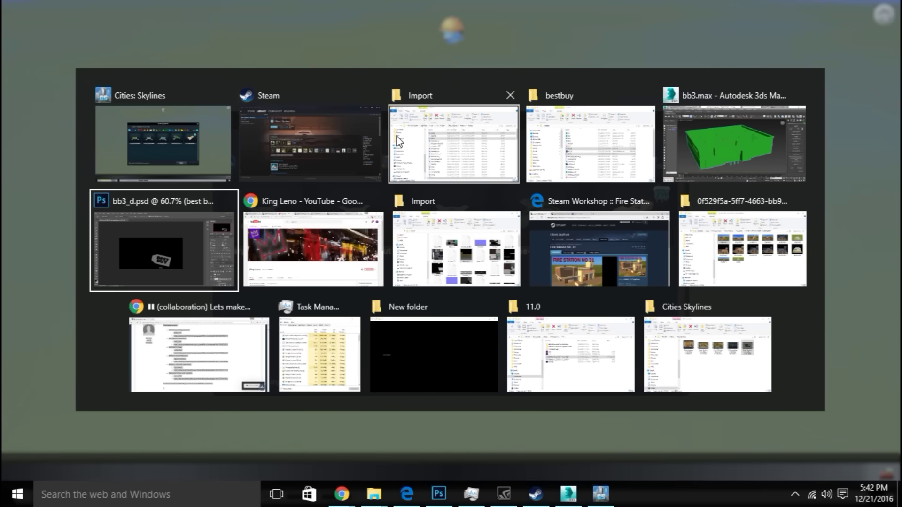
{"action": "key", "text": "alt+Tab"}
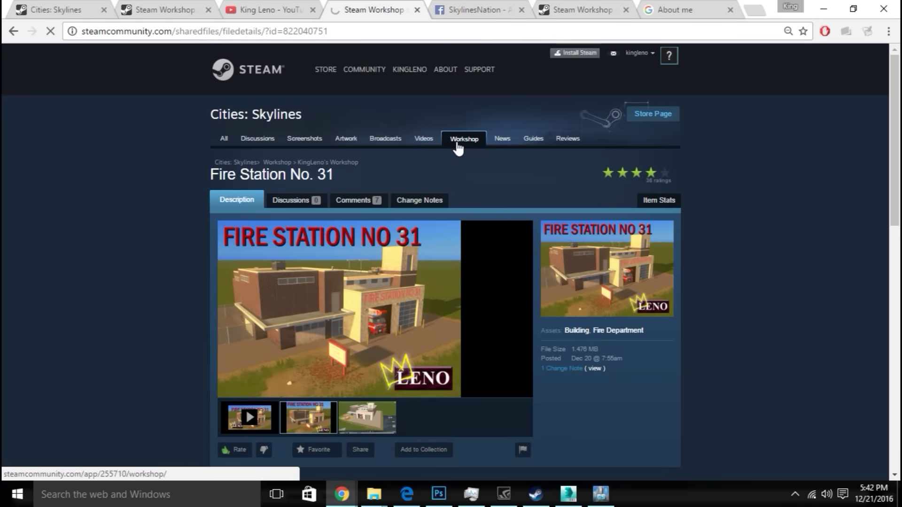
{"action": "left_click", "coordinate": [595, 297]}
{"action": "left_click", "coordinate": [601, 311]}
{"action": "scroll", "coordinate": [601, 313], "scroll_direction": "down", "scroll_amount": 2}
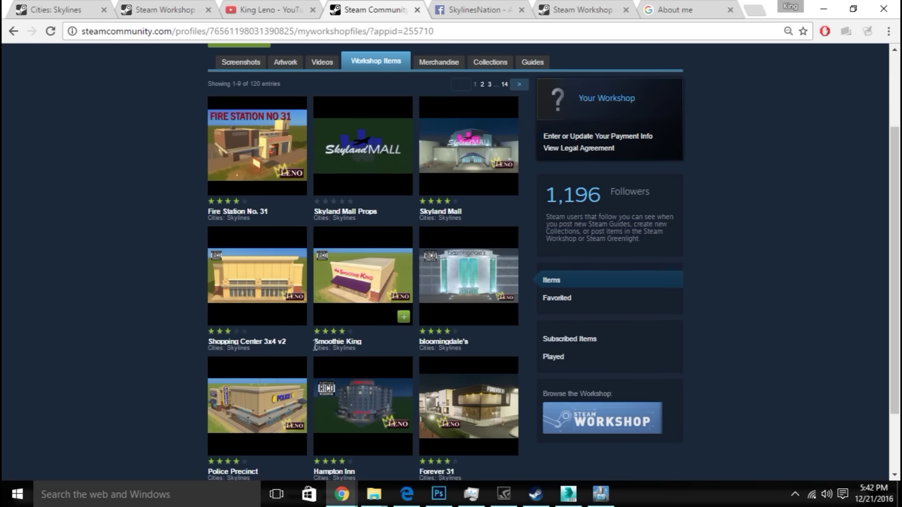
{"action": "scroll", "coordinate": [509, 317], "scroll_direction": "down", "scroll_amount": 2}
{"action": "left_click", "coordinate": [481, 410]}
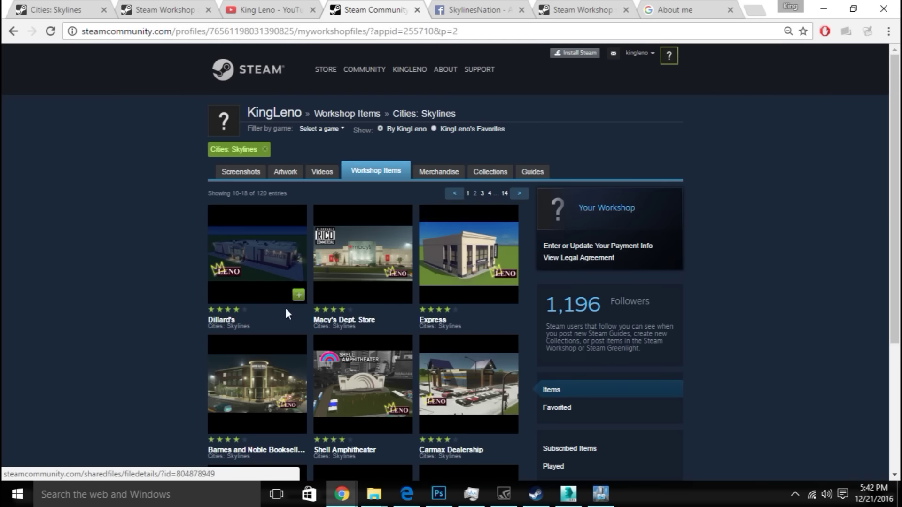
{"action": "scroll", "coordinate": [285, 308], "scroll_direction": "down", "scroll_amount": 3}
{"action": "left_click", "coordinate": [387, 275]}
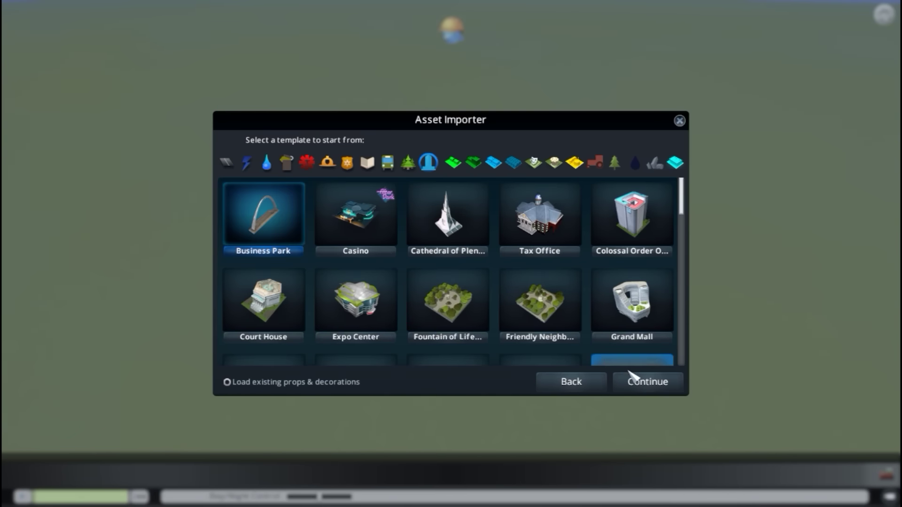
Start the asset from the Business Park template and import the Best Buy model into the editor
{"action": "left_click", "coordinate": [647, 381]}
{"action": "left_click", "coordinate": [254, 166]}
{"action": "left_click", "coordinate": [507, 176]}
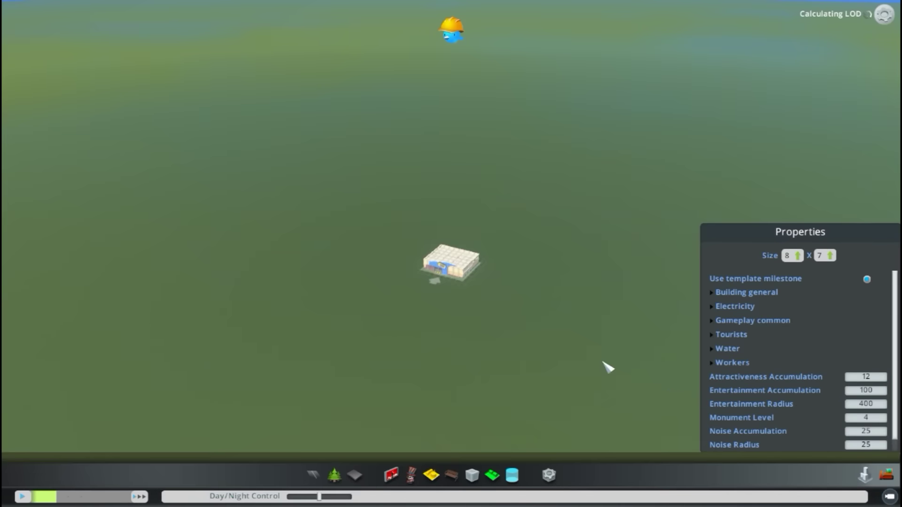
Examine the imported building up close and review the game's graphics options
{"action": "scroll", "coordinate": [605, 362], "scroll_direction": "up", "scroll_amount": 8}
{"action": "middle_click_drag", "start_coordinate": [605, 363], "coordinate": [394, 355]}
{"action": "scroll", "coordinate": [704, 71], "scroll_direction": "down", "scroll_amount": 5}
{"action": "key", "text": "Escape"}
{"action": "left_click", "coordinate": [451, 308]}
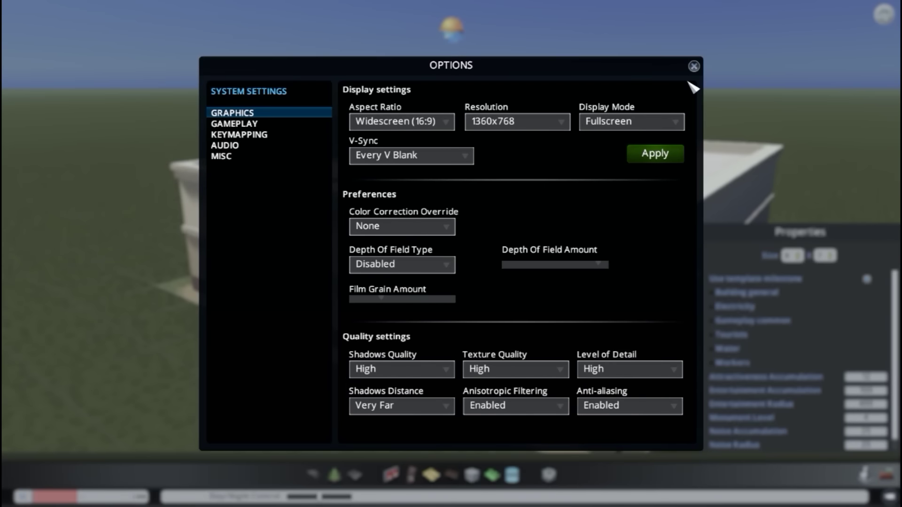
{"action": "left_click", "coordinate": [694, 66]}
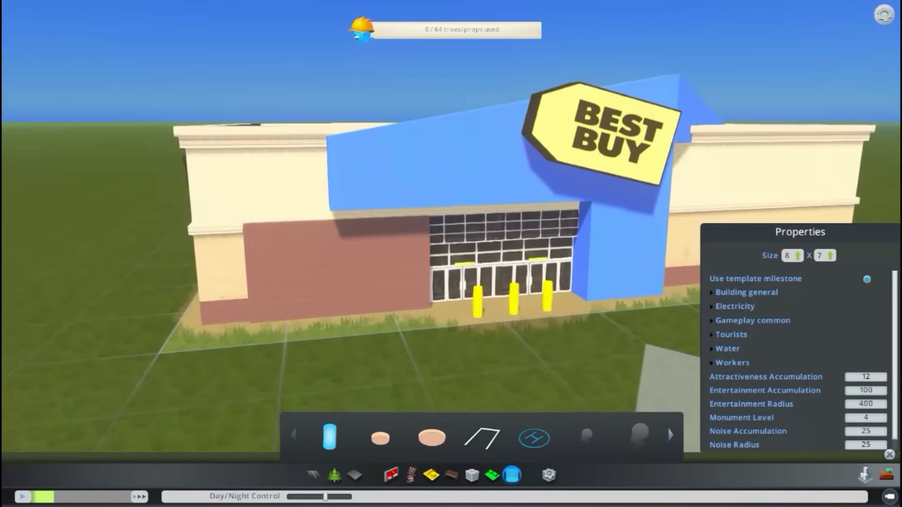
Switch to Photoshop and slightly reduce the saturation of Layer 12 copy in bb3_d.psd
{"action": "key", "text": "alt+Tab"}
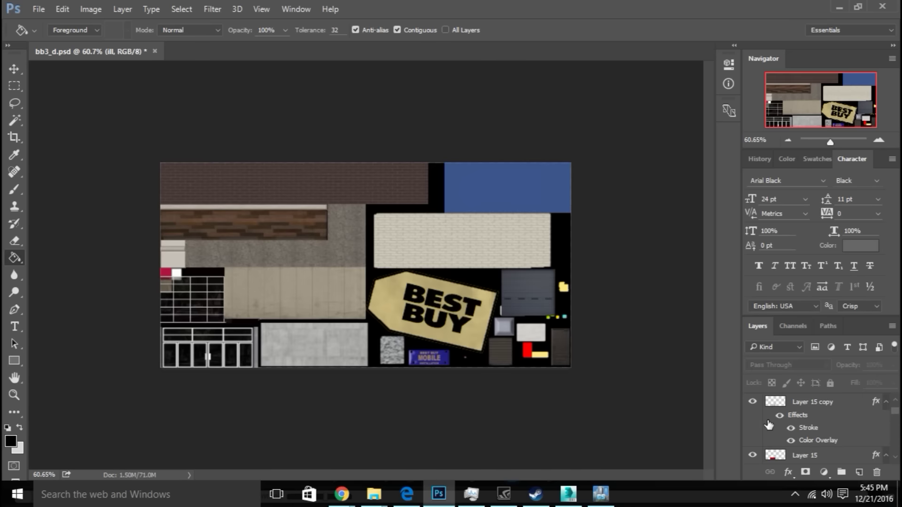
{"action": "left_click", "coordinate": [803, 445]}
{"action": "key", "text": "ctrl+u"}
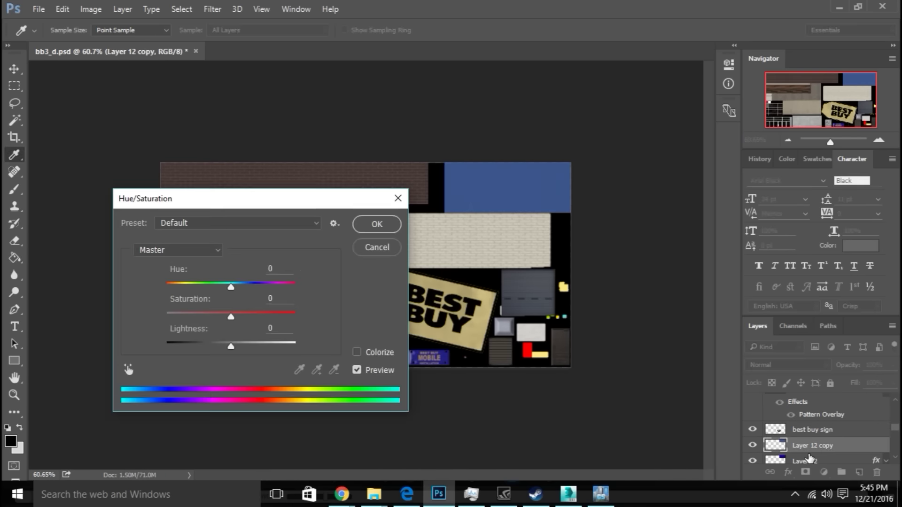
{"action": "left_click_drag", "start_coordinate": [230, 316], "coordinate": [224, 317]}
{"action": "left_click", "coordinate": [377, 225]}
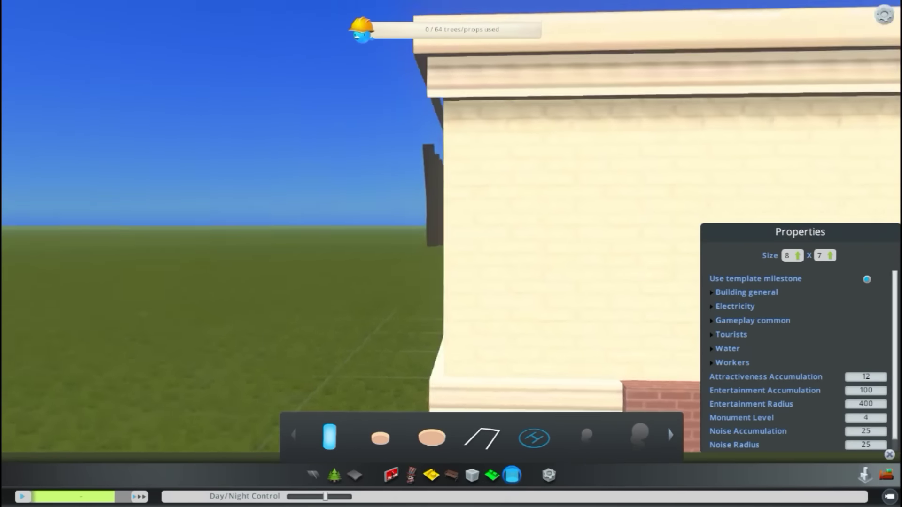
Examine the building's wall textures from near and far in Cities: Skylines, and open the pause menu
{"action": "mouse_move", "coordinate": [441, 263]}
{"action": "middle_mouse_down"}
{"action": "mouse_move", "coordinate": [473, 265]}
{"action": "mouse_move", "coordinate": [470, 282]}
{"action": "mouse_move", "coordinate": [423, 263]}
{"action": "mouse_move", "coordinate": [455, 263]}
{"action": "middle_mouse_up"}
{"action": "scroll", "coordinate": [450, 253], "scroll_direction": "down", "scroll_amount": 5}
{"action": "scroll", "coordinate": [437, 263], "scroll_direction": "up", "scroll_amount": 5}
{"action": "scroll", "coordinate": [451, 263], "scroll_direction": "down", "scroll_amount": 5}
{"action": "left_click", "coordinate": [884, 15]}
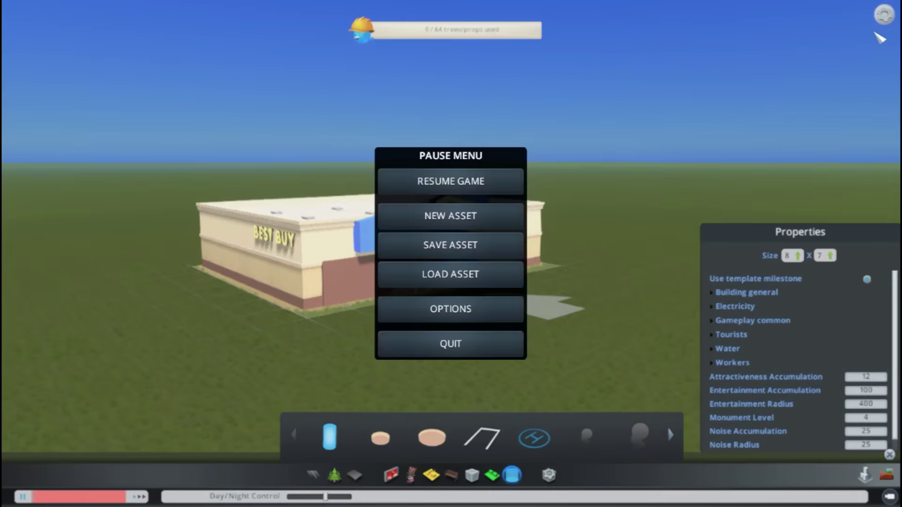
Shift the time of day to examine the building's walls and roof in different light, and return it to daylight
{"action": "left_click_drag", "start_coordinate": [325, 496], "coordinate": [338, 497]}
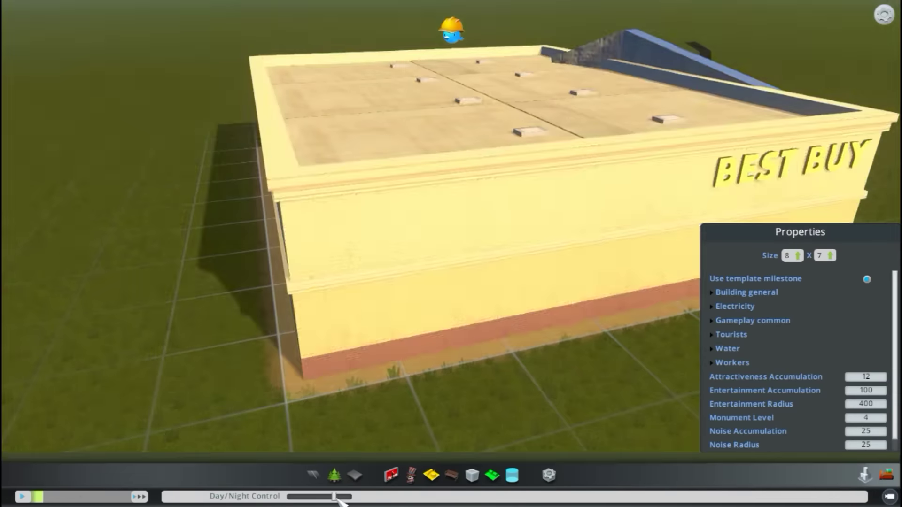
{"action": "middle_click_drag", "start_coordinate": [437, 263], "coordinate": [324, 451]}
{"action": "scroll", "coordinate": [514, 255], "scroll_direction": "up", "scroll_amount": 5}
{"action": "scroll", "coordinate": [510, 251], "scroll_direction": "down", "scroll_amount": 8}
{"action": "left_click_drag", "start_coordinate": [337, 496], "coordinate": [325, 497]}
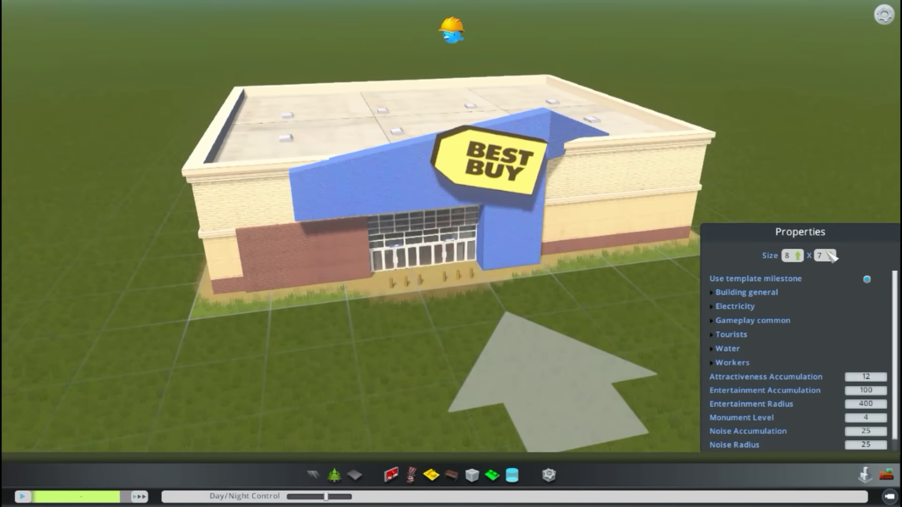
Enlarge the building's lot to 8 x 8 and cover its ground with pavement
{"action": "left_click", "coordinate": [824, 255]}
{"action": "left_click", "coordinate": [354, 475]}
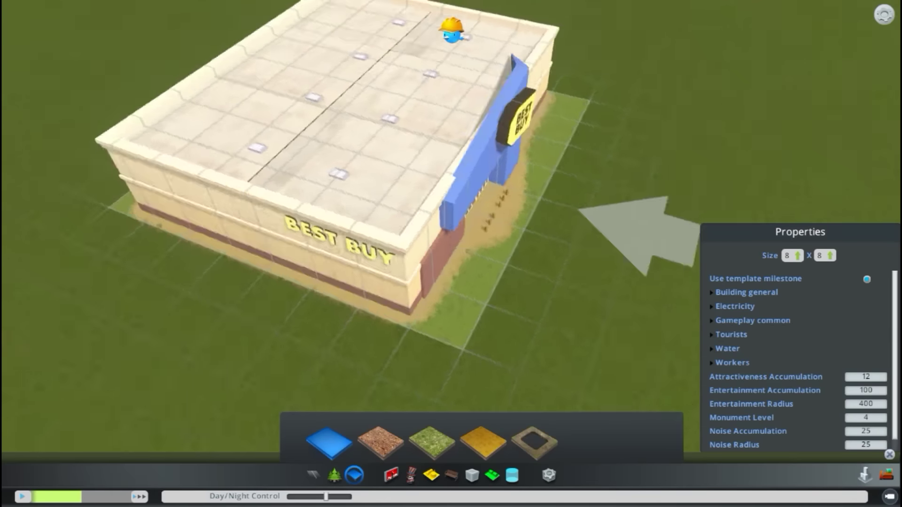
{"action": "middle_click_drag", "start_coordinate": [376, 258], "coordinate": [455, 257]}
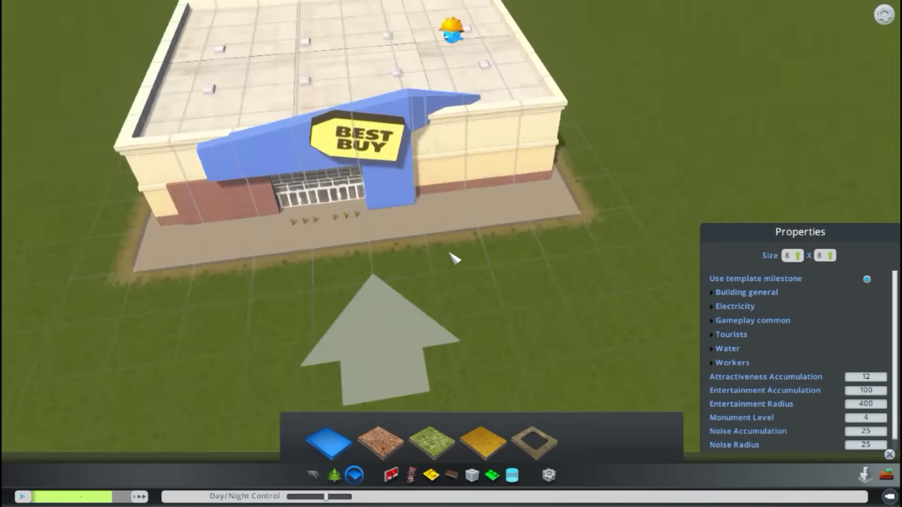
Place two paving-tile decals side by side on the ground in front of the entrance doors
{"action": "scroll", "coordinate": [455, 258], "scroll_direction": "up", "scroll_amount": 6}
{"action": "left_click", "coordinate": [491, 475]}
{"action": "left_click", "coordinate": [329, 406]}
{"action": "left_click", "coordinate": [431, 442]}
{"action": "scroll", "coordinate": [413, 257], "scroll_direction": "up", "scroll_amount": 3}
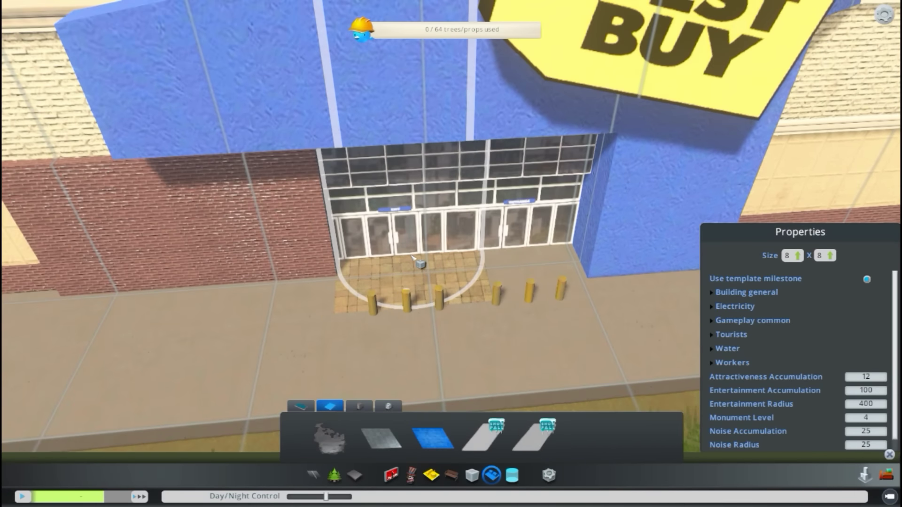
{"action": "left_click", "coordinate": [503, 243]}
Choose a white floodlight prop and set the time of day to night
{"action": "scroll", "coordinate": [503, 243], "scroll_direction": "down", "scroll_amount": 5}
{"action": "middle_click_drag", "start_coordinate": [503, 243], "coordinate": [449, 355]}
{"action": "scroll", "coordinate": [449, 355], "scroll_direction": "up", "scroll_amount": 4}
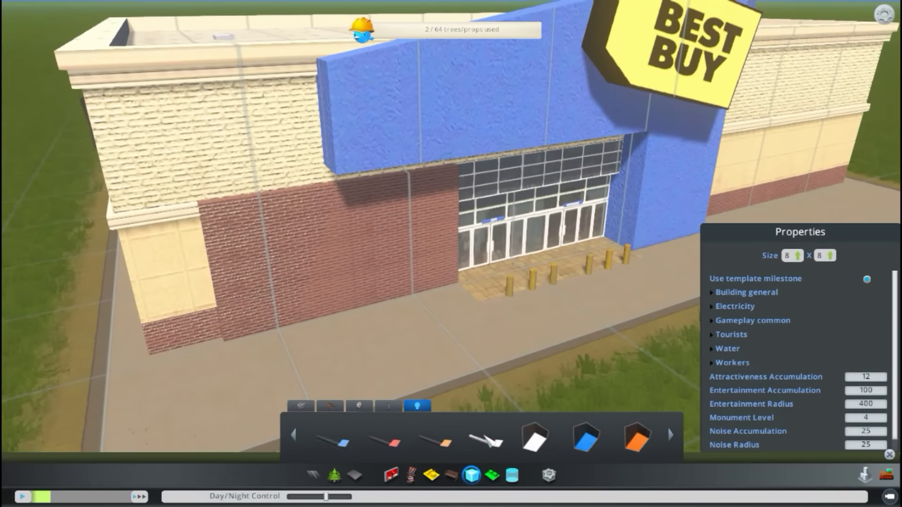
{"action": "scroll", "coordinate": [487, 440], "scroll_direction": "down", "scroll_amount": 4}
{"action": "left_click", "coordinate": [330, 437]}
{"action": "scroll", "coordinate": [338, 301], "scroll_direction": "up", "scroll_amount": 3}
{"action": "left_click_drag", "start_coordinate": [327, 496], "coordinate": [297, 497]}
Place two white floodlights under the blue canopy above the entrance
{"action": "middle_click_drag", "start_coordinate": [329, 357], "coordinate": [379, 328]}
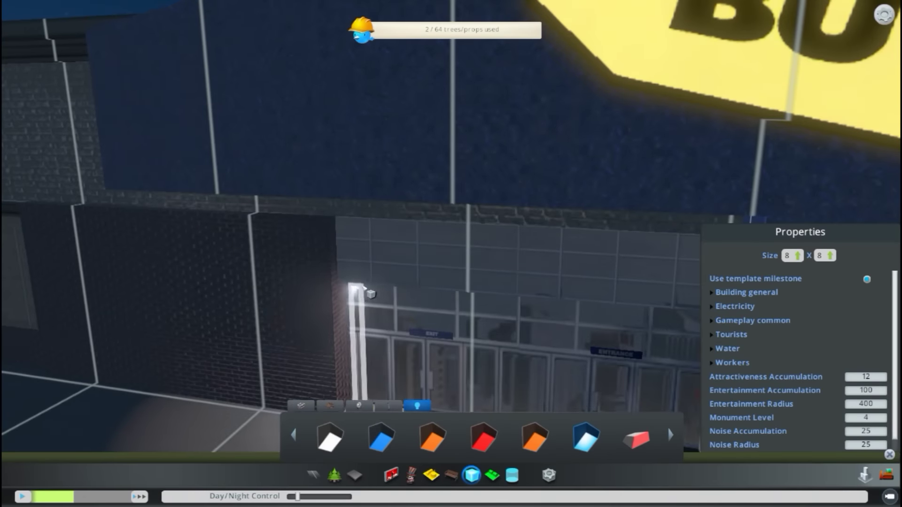
{"action": "scroll", "coordinate": [365, 288], "scroll_direction": "down", "scroll_amount": 5}
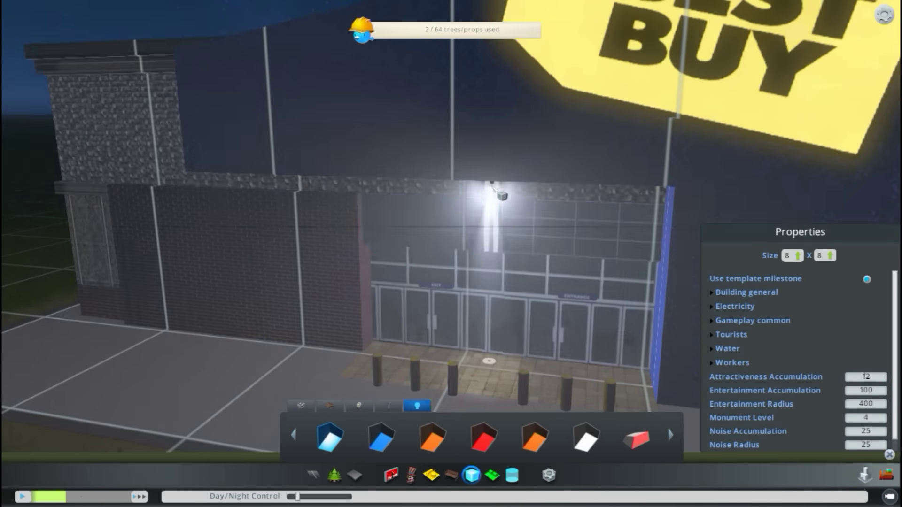
{"action": "middle_click_drag", "start_coordinate": [492, 187], "coordinate": [262, 255]}
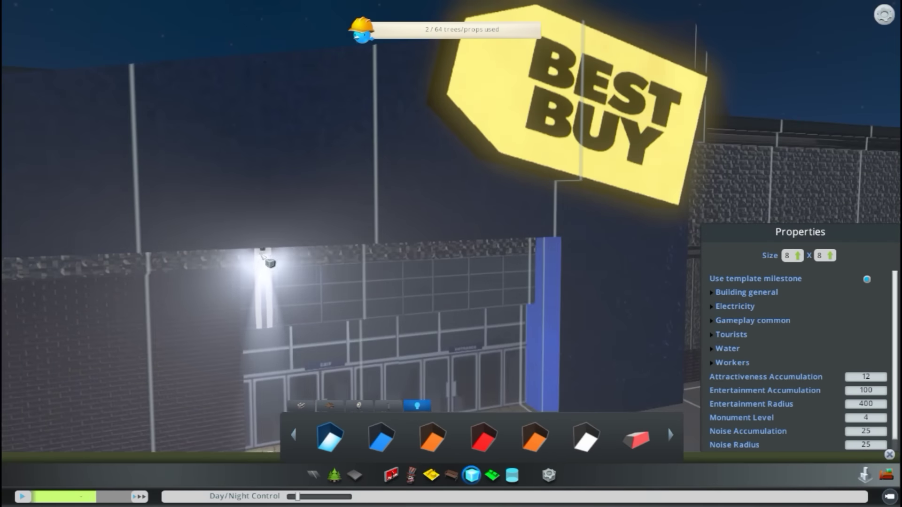
{"action": "left_click", "coordinate": [260, 255]}
{"action": "left_click", "coordinate": [524, 245]}
Examine the entrance floodlights and their glow at night from several angles and distances
{"action": "middle_click_drag", "start_coordinate": [524, 245], "coordinate": [370, 280]}
{"action": "scroll", "coordinate": [268, 284], "scroll_direction": "up", "scroll_amount": 3}
{"action": "scroll", "coordinate": [268, 284], "scroll_direction": "down", "scroll_amount": 8}
{"action": "key", "text": "Escape"}
{"action": "scroll", "coordinate": [370, 281], "scroll_direction": "up", "scroll_amount": 6}
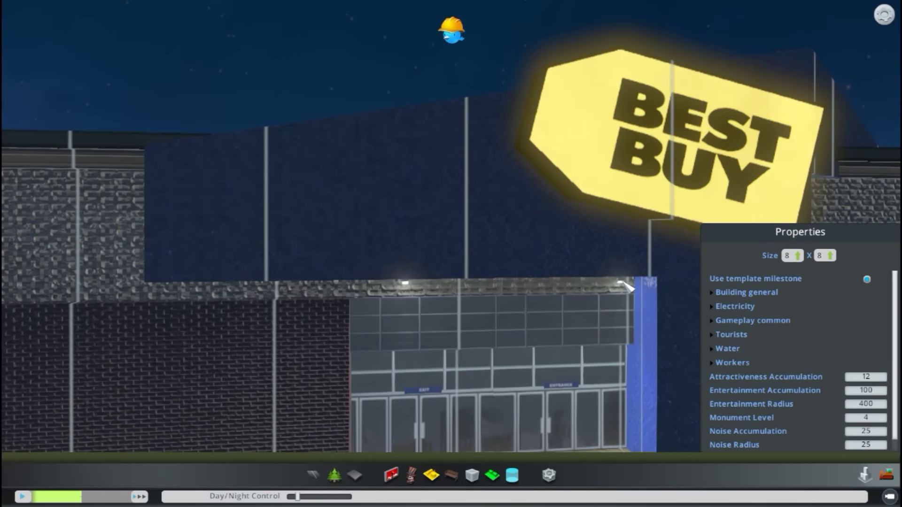
{"action": "middle_click_drag", "start_coordinate": [619, 281], "coordinate": [427, 267]}
{"action": "scroll", "coordinate": [405, 257], "scroll_direction": "down", "scroll_amount": 3}
{"action": "scroll", "coordinate": [441, 207], "scroll_direction": "down", "scroll_amount": 5}
{"action": "scroll", "coordinate": [442, 206], "scroll_direction": "up", "scroll_amount": 5}
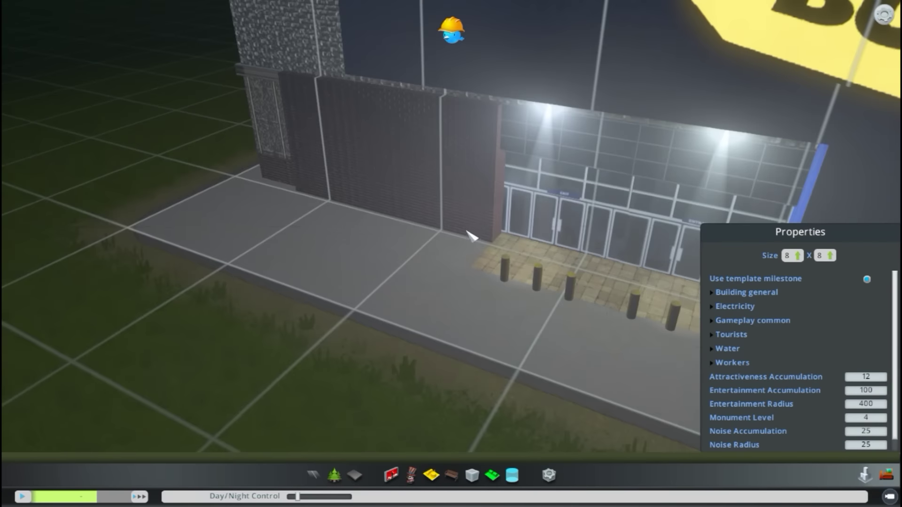
{"action": "scroll", "coordinate": [466, 231], "scroll_direction": "down", "scroll_amount": 5}
{"action": "scroll", "coordinate": [427, 266], "scroll_direction": "up", "scroll_amount": 5}
Bulldoze the floodlights above the entrance
{"action": "key", "text": "b"}
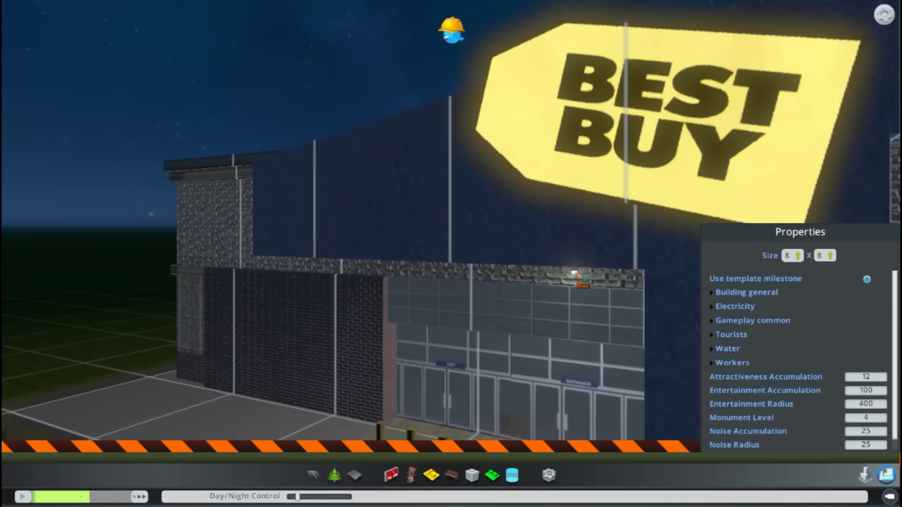
{"action": "middle_click_drag", "start_coordinate": [582, 275], "coordinate": [732, 404]}
Leave the game to check the Windows volume mixer and playback devices, and return to Cities: Skylines
{"action": "key", "text": "alt+Tab"}
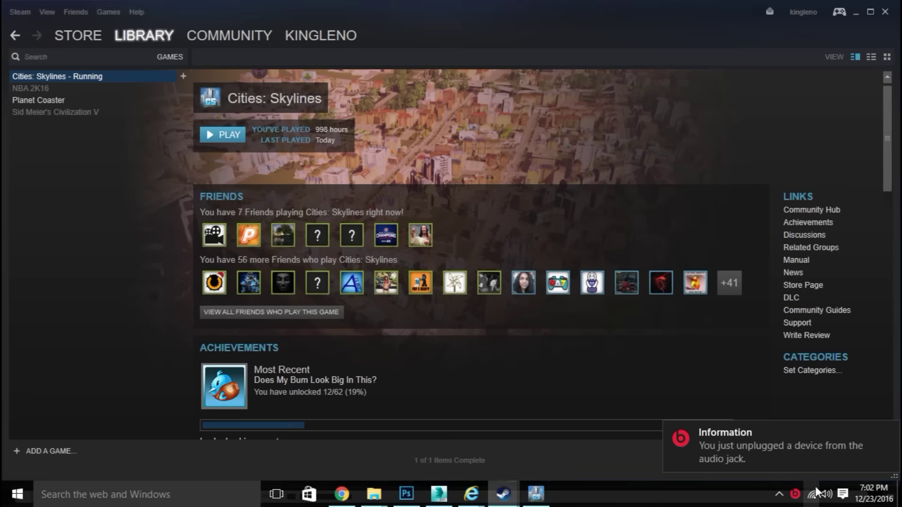
{"action": "right_click", "coordinate": [822, 496]}
{"action": "left_click", "coordinate": [781, 421]}
{"action": "right_click", "coordinate": [825, 495]}
{"action": "left_click", "coordinate": [782, 440]}
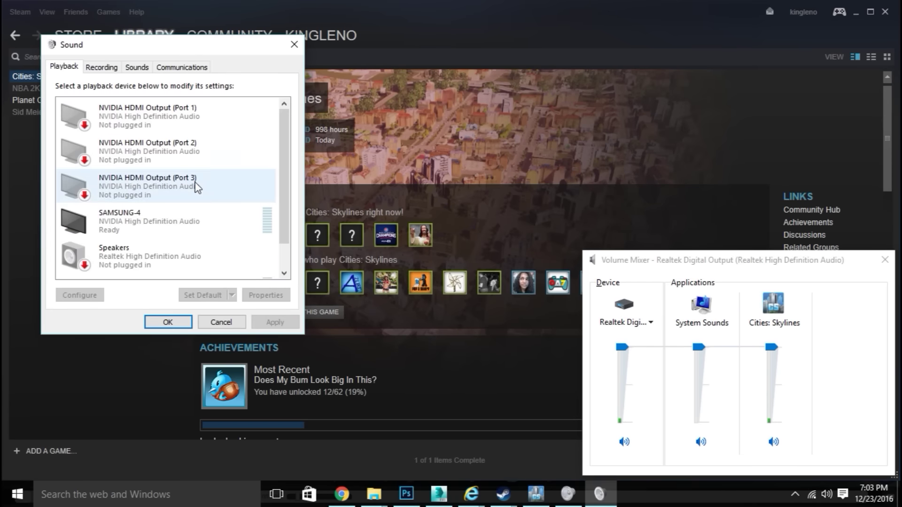
{"action": "left_click", "coordinate": [221, 322]}
{"action": "left_click", "coordinate": [884, 260]}
{"action": "left_click", "coordinate": [535, 494]}
Place three white floodlights in a row under the blue canopy above the entrance doors
{"action": "middle_click_drag", "start_coordinate": [349, 195], "coordinate": [448, 254]}
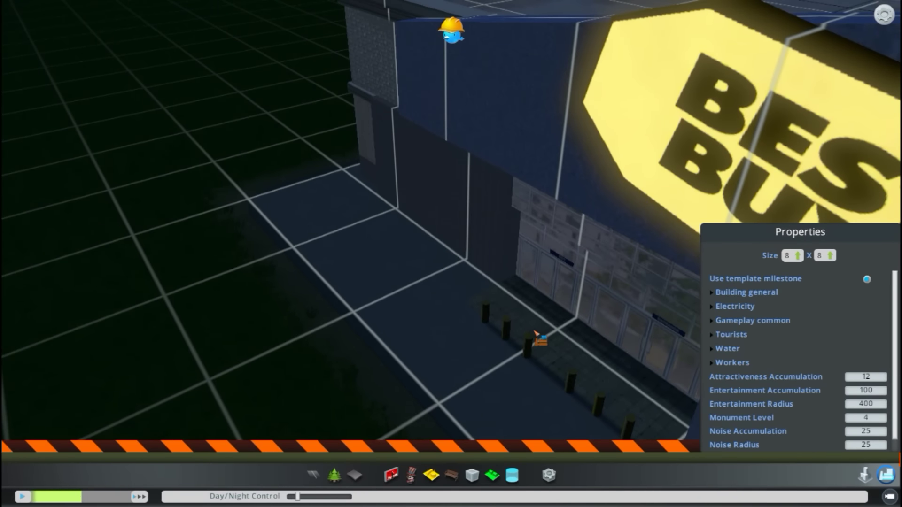
{"action": "middle_click_drag", "start_coordinate": [647, 182], "coordinate": [453, 260]}
{"action": "scroll", "coordinate": [453, 261], "scroll_direction": "down", "scroll_amount": 3}
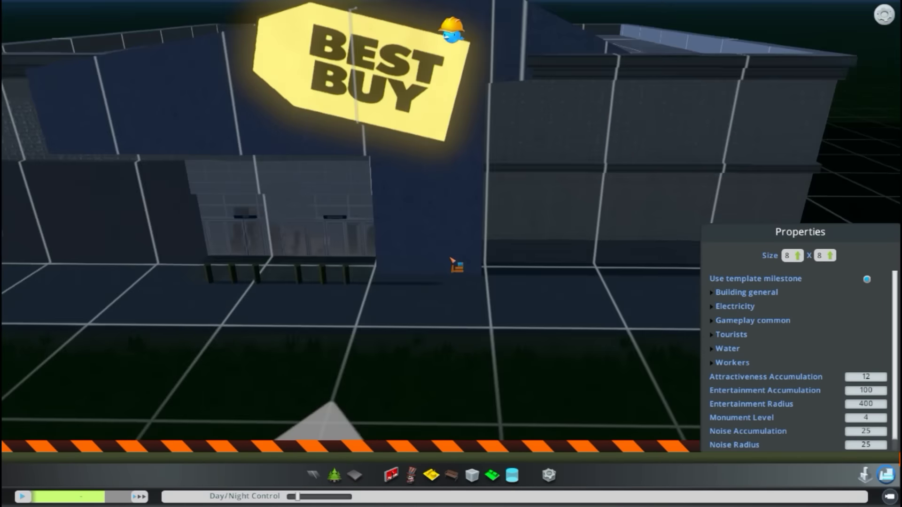
{"action": "scroll", "coordinate": [453, 261], "scroll_direction": "up", "scroll_amount": 3}
{"action": "left_click", "coordinate": [472, 476]}
{"action": "left_click", "coordinate": [585, 438]}
{"action": "scroll", "coordinate": [456, 258], "scroll_direction": "up", "scroll_amount": 3}
{"action": "left_click", "coordinate": [401, 181]}
{"action": "left_click", "coordinate": [540, 168]}
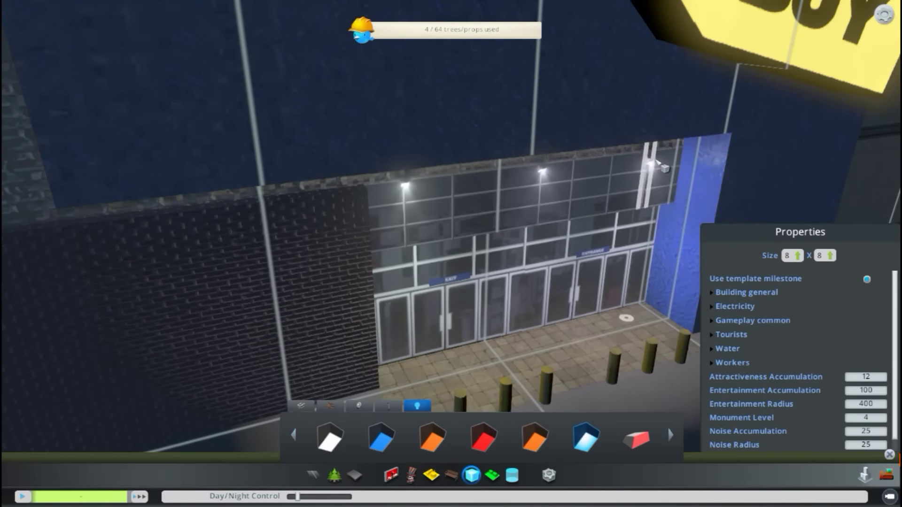
{"action": "left_click", "coordinate": [652, 159]}
Add one floodlight to the brick wall left of the entrance and one under the ledge of the beige corner panel
{"action": "scroll", "coordinate": [652, 159], "scroll_direction": "down", "scroll_amount": 4}
{"action": "middle_click_drag", "start_coordinate": [357, 179], "coordinate": [439, 211]}
{"action": "scroll", "coordinate": [439, 211], "scroll_direction": "up", "scroll_amount": 4}
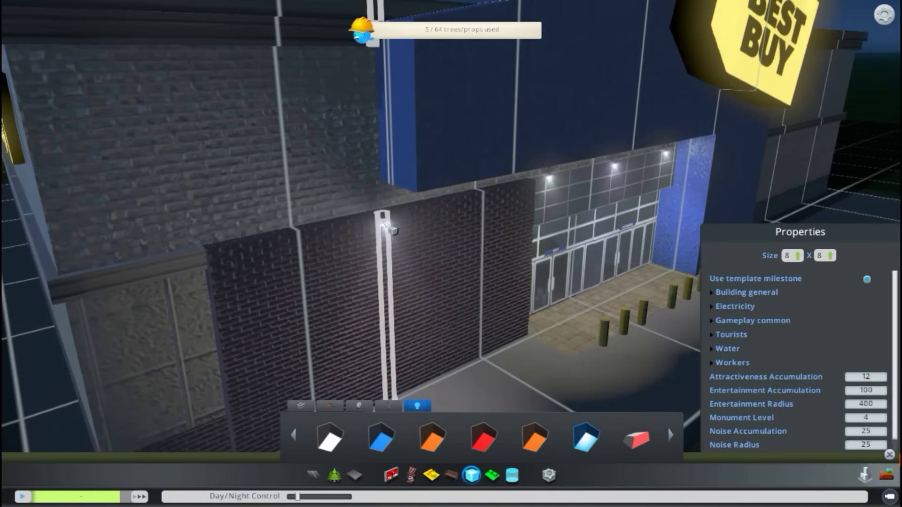
{"action": "left_click", "coordinate": [386, 224]}
{"action": "scroll", "coordinate": [386, 225], "scroll_direction": "down", "scroll_amount": 3}
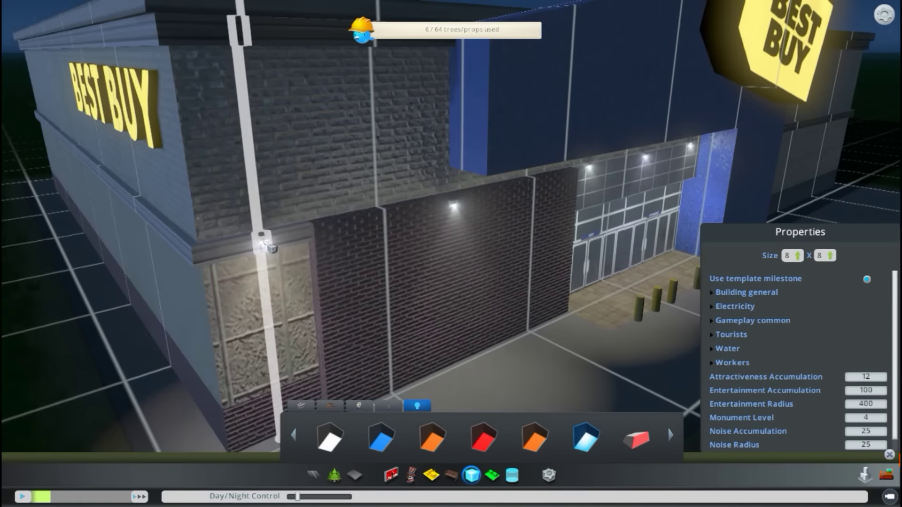
{"action": "left_click", "coordinate": [261, 241]}
Place a row of white floodlights under the ledge of the beige wall to the right of the blue entrance tower
{"action": "scroll", "coordinate": [262, 242], "scroll_direction": "down", "scroll_amount": 2}
{"action": "middle_click_drag", "start_coordinate": [261, 241], "coordinate": [117, 230]}
{"action": "middle_click_drag", "start_coordinate": [400, 244], "coordinate": [489, 259]}
{"action": "scroll", "coordinate": [498, 258], "scroll_direction": "down", "scroll_amount": 2}
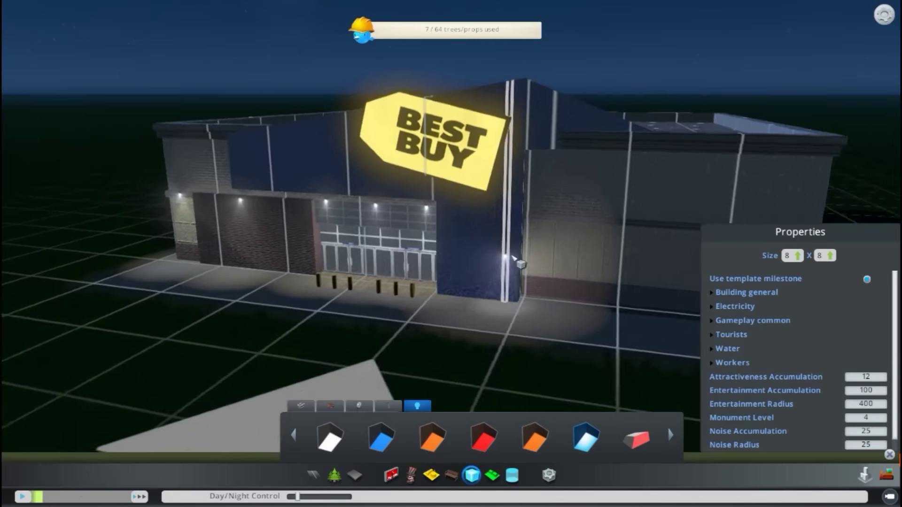
{"action": "scroll", "coordinate": [512, 257], "scroll_direction": "up", "scroll_amount": 3}
{"action": "key", "text": "d"}
{"action": "left_click", "coordinate": [470, 197]}
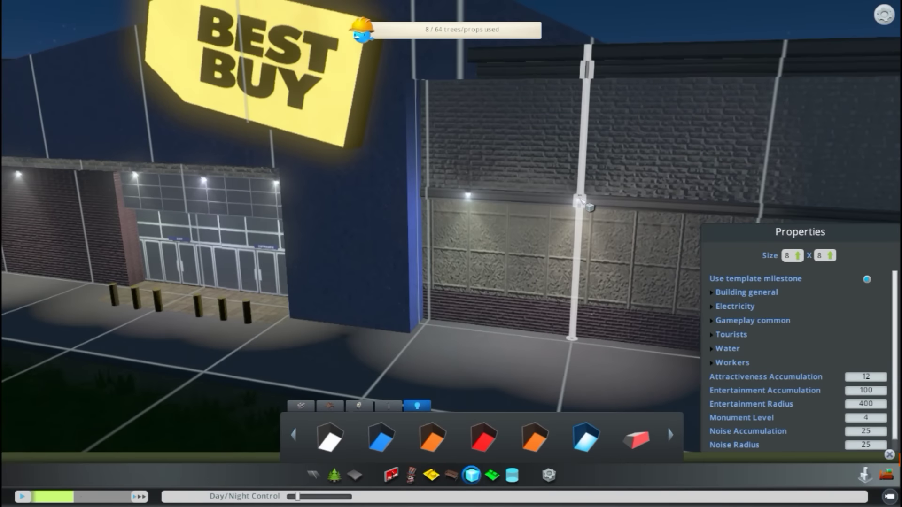
{"action": "left_click", "coordinate": [583, 201]}
{"action": "key", "text": "d"}
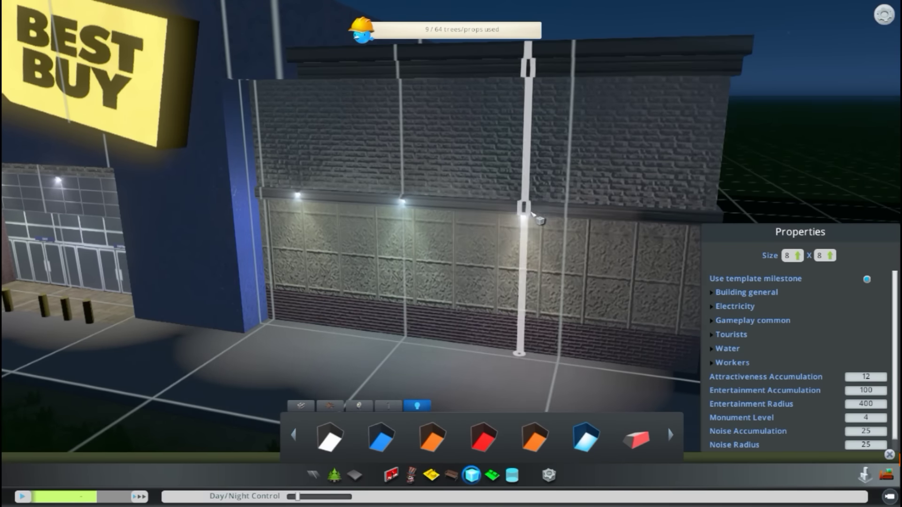
{"action": "left_click", "coordinate": [531, 213]}
{"action": "scroll", "coordinate": [531, 214], "scroll_direction": "down", "scroll_amount": 5}
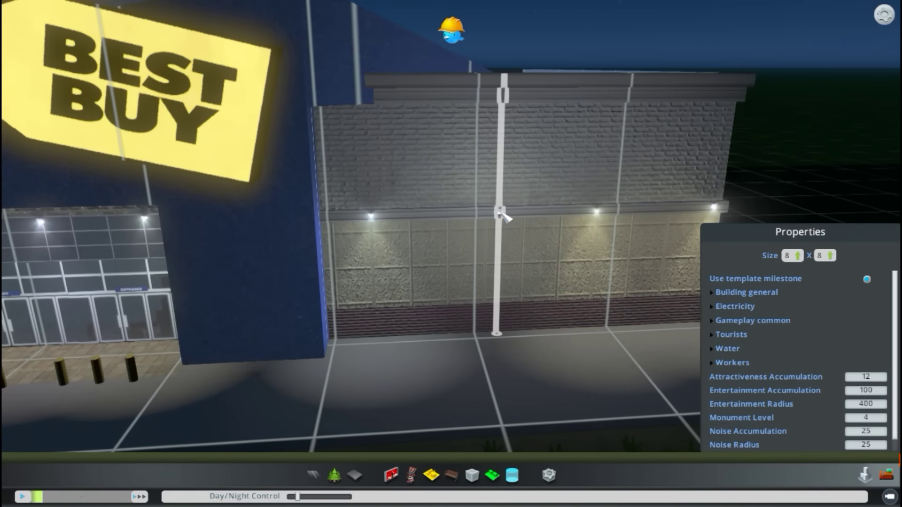
Rearrange the floodlights under the beige wall's ledge into three evenly spaced lights
{"action": "left_click", "coordinate": [500, 213]}
{"action": "left_click", "coordinate": [534, 207]}
{"action": "scroll", "coordinate": [533, 207], "scroll_direction": "down", "scroll_amount": 5}
{"action": "scroll", "coordinate": [413, 209], "scroll_direction": "up", "scroll_amount": 5}
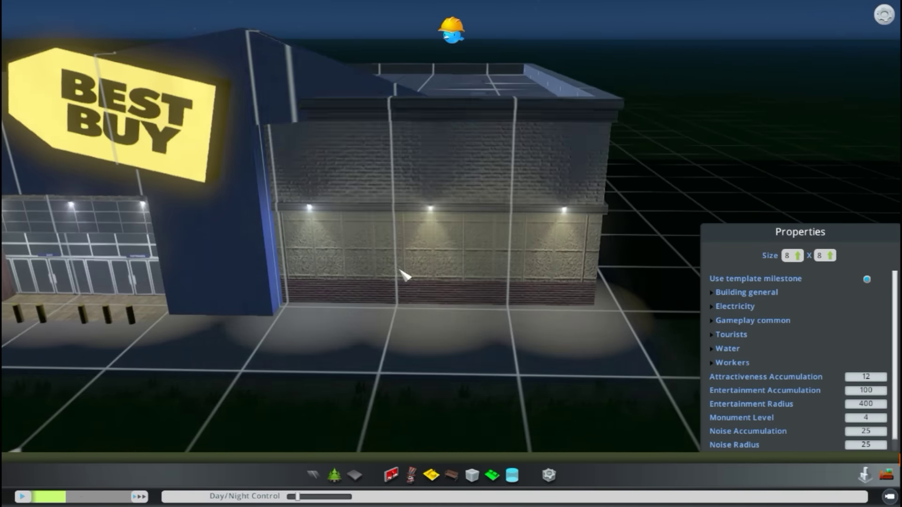
Place four warm orange lamps along the rear wall, beside the door and between the shuttered openings
{"action": "scroll", "coordinate": [401, 271], "scroll_direction": "down", "scroll_amount": 8}
{"action": "middle_click_drag", "start_coordinate": [401, 271], "coordinate": [234, 268]}
{"action": "scroll", "coordinate": [400, 271], "scroll_direction": "up", "scroll_amount": 6}
{"action": "left_click", "coordinate": [472, 475]}
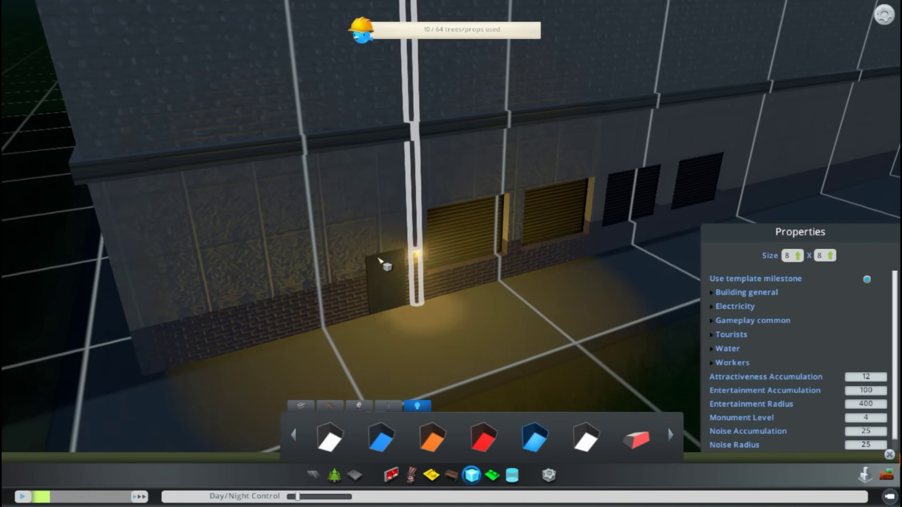
{"action": "left_click", "coordinate": [352, 267]}
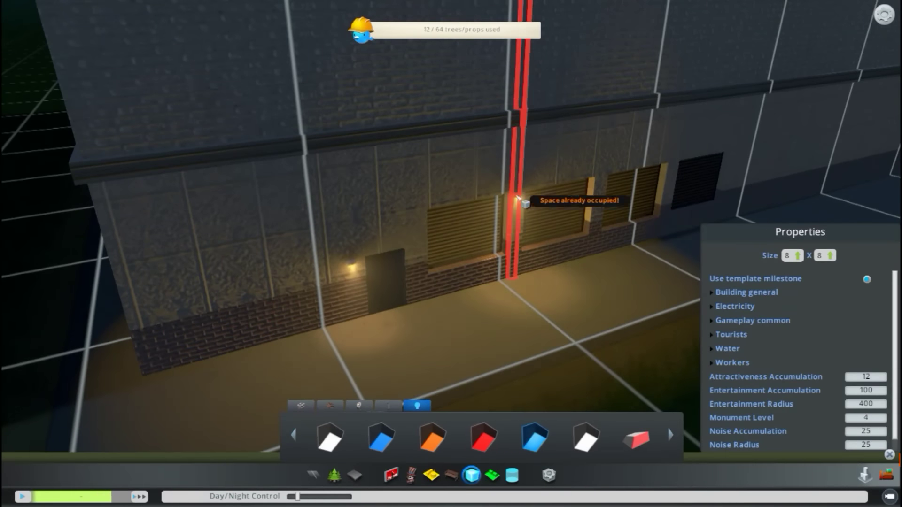
{"action": "left_click", "coordinate": [596, 184]}
{"action": "scroll", "coordinate": [595, 184], "scroll_direction": "down", "scroll_amount": 5}
{"action": "scroll", "coordinate": [509, 133], "scroll_direction": "up", "scroll_amount": 5}
{"action": "left_click", "coordinate": [509, 133]}
{"action": "scroll", "coordinate": [509, 133], "scroll_direction": "down", "scroll_amount": 6}
{"action": "middle_click_drag", "start_coordinate": [509, 133], "coordinate": [587, 136]}
{"action": "scroll", "coordinate": [498, 211], "scroll_direction": "up", "scroll_amount": 4}
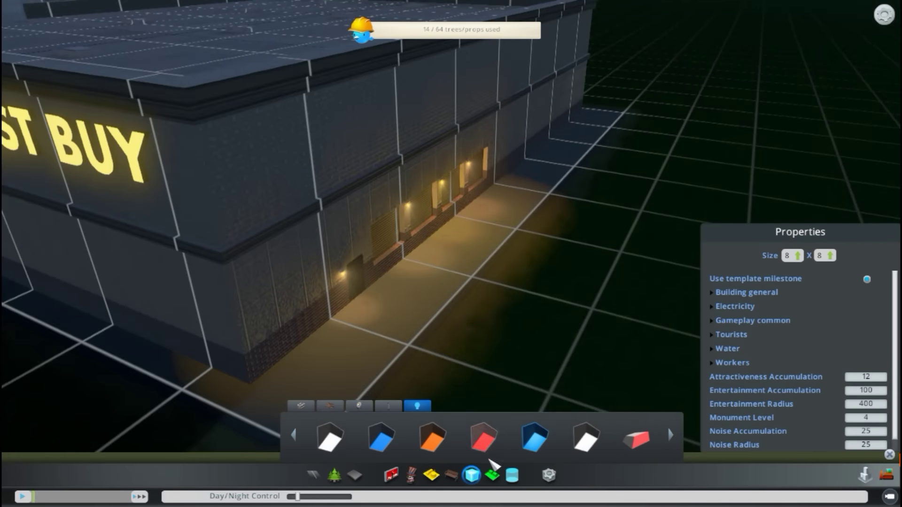
Add one more lamp beside the door on the adjoining side wall
{"action": "left_click", "coordinate": [317, 345]}
{"action": "middle_click_drag", "start_coordinate": [317, 344], "coordinate": [611, 254]}
{"action": "key", "text": "Escape"}
{"action": "scroll", "coordinate": [436, 241], "scroll_direction": "up", "scroll_amount": 4}
{"action": "scroll", "coordinate": [447, 255], "scroll_direction": "down", "scroll_amount": 8}
{"action": "scroll", "coordinate": [449, 252], "scroll_direction": "up", "scroll_amount": 4}
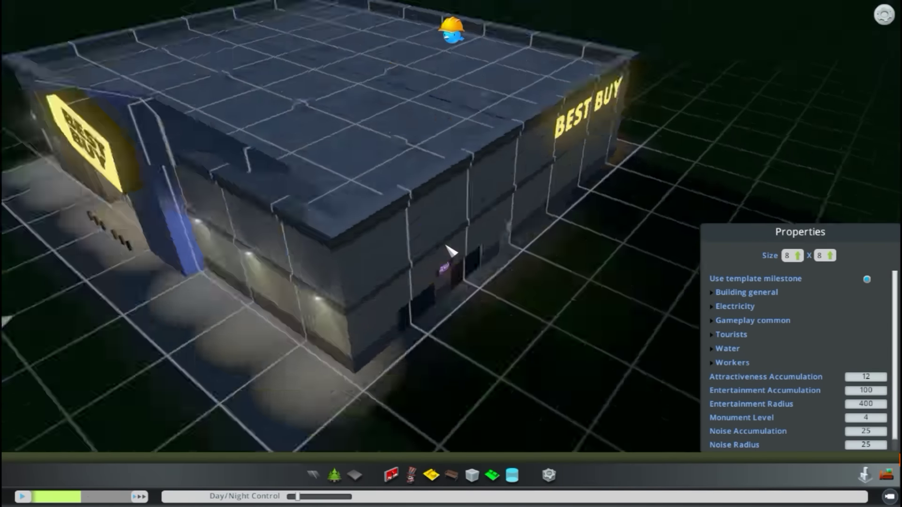
{"action": "mouse_move", "coordinate": [449, 251]}
{"action": "middle_mouse_down"}
{"action": "mouse_move", "coordinate": [526, 256]}
{"action": "mouse_move", "coordinate": [453, 244]}
{"action": "middle_mouse_up"}
{"action": "scroll", "coordinate": [453, 244], "scroll_direction": "down", "scroll_amount": 3}
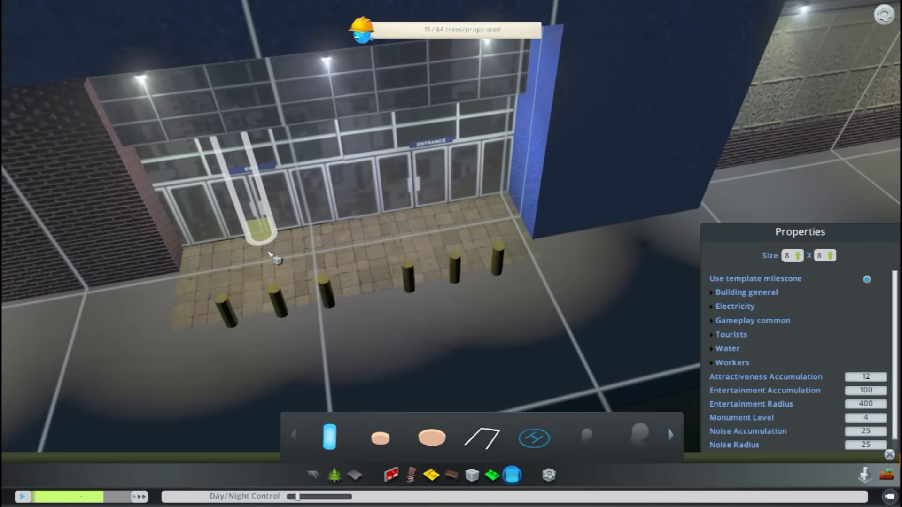
Place a cylindrical marker at each of the exit and entrance doors
{"action": "key", "text": "Escape"}
{"action": "mouse_move", "coordinate": [263, 263]}
{"action": "left_mouse_down"}
{"action": "mouse_move", "coordinate": [211, 317]}
{"action": "mouse_move", "coordinate": [322, 207]}
{"action": "left_mouse_up"}
{"action": "left_click", "coordinate": [512, 475]}
{"action": "left_click", "coordinate": [451, 181]}
{"action": "key", "text": "Escape"}
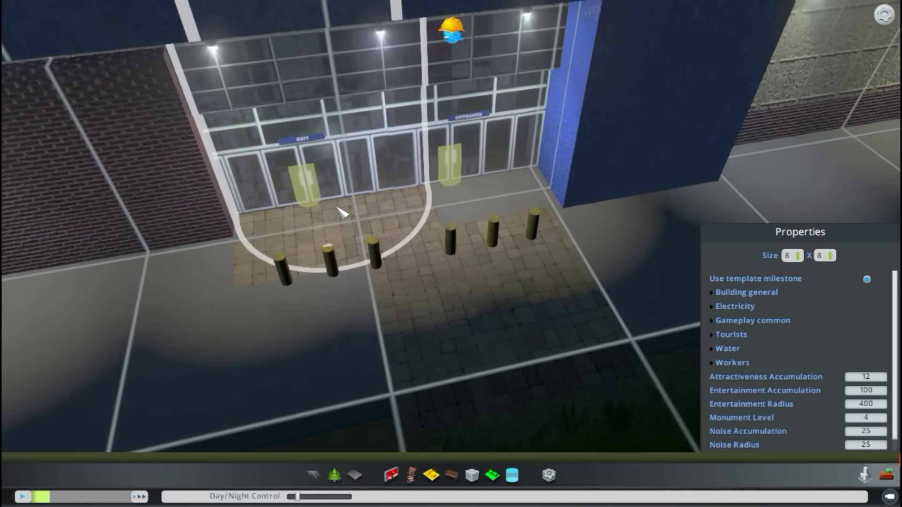
Bulldoze the paving decals in front of the entrance doors and switch the scene to daylight
{"action": "key", "text": "b"}
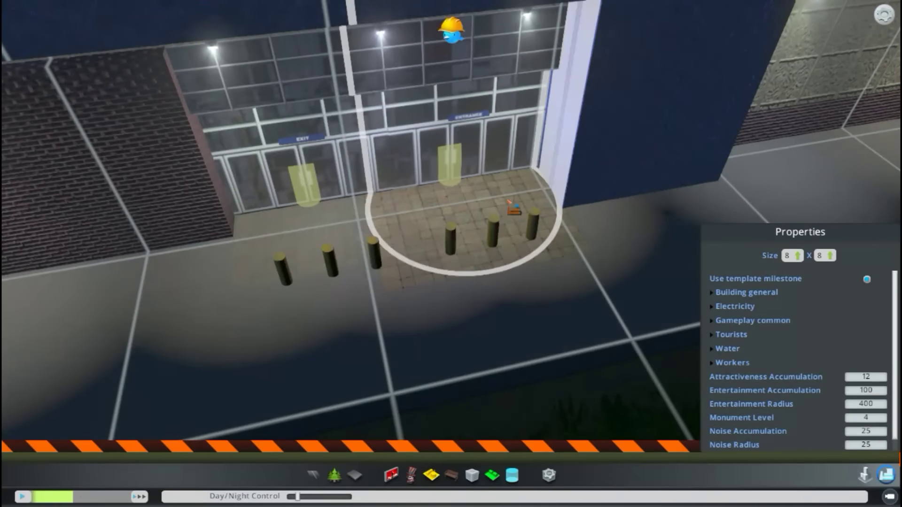
{"action": "left_click", "coordinate": [509, 211]}
{"action": "key", "text": "b"}
{"action": "scroll", "coordinate": [397, 228], "scroll_direction": "down", "scroll_amount": 10}
{"action": "key", "text": "b"}
{"action": "middle_click_drag", "start_coordinate": [474, 276], "coordinate": [423, 329]}
{"action": "left_click_drag", "start_coordinate": [297, 497], "coordinate": [331, 496]}
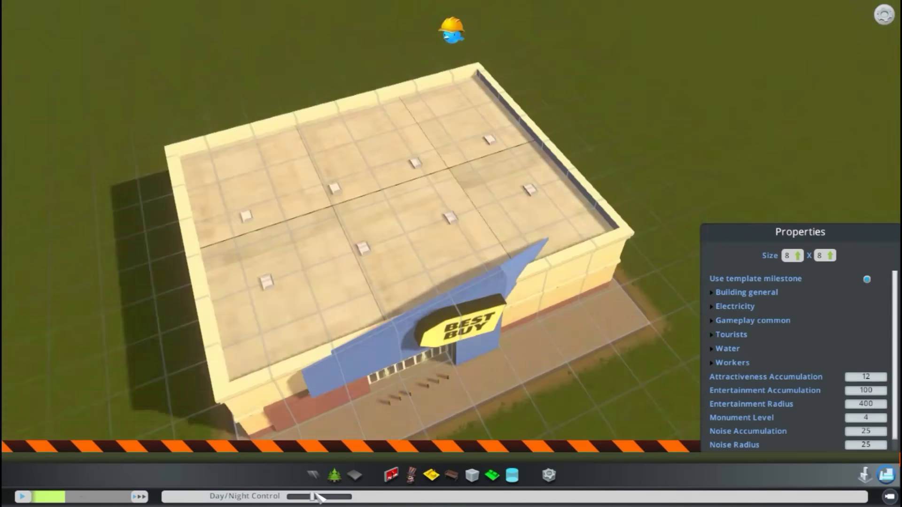
Place rows of rooftop air-conditioning units between the skylights across the roof
{"action": "scroll", "coordinate": [352, 245], "scroll_direction": "up", "scroll_amount": 5}
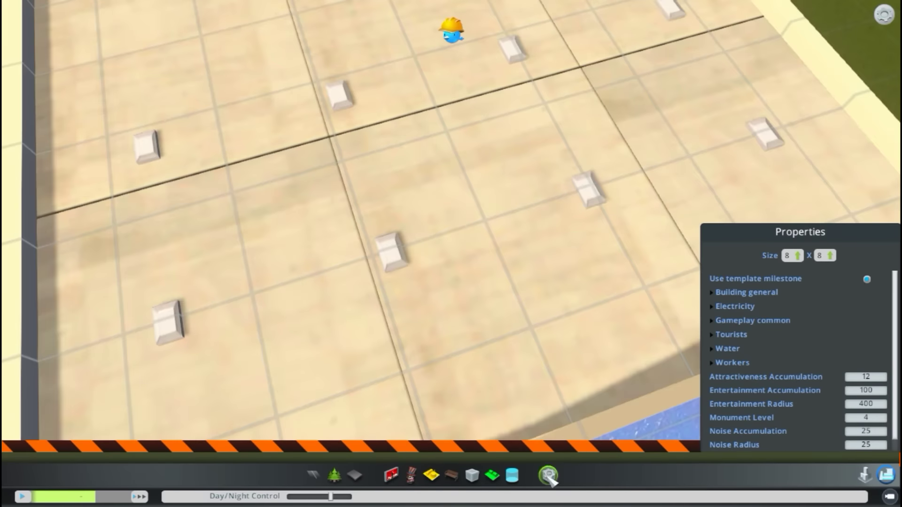
{"action": "left_click", "coordinate": [450, 474]}
{"action": "left_click", "coordinate": [534, 438]}
{"action": "scroll", "coordinate": [332, 242], "scroll_direction": "down", "scroll_amount": 5}
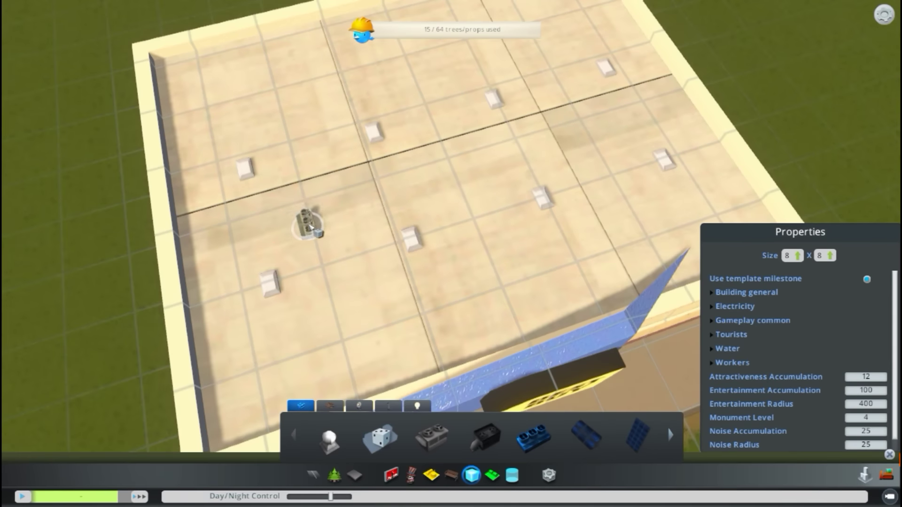
{"action": "left_click", "coordinate": [580, 123]}
{"action": "key", "text": "w"}
{"action": "left_click", "coordinate": [255, 184]}
{"action": "left_click", "coordinate": [407, 139]}
{"action": "left_click", "coordinate": [538, 100]}
{"action": "middle_click_drag", "start_coordinate": [538, 100], "coordinate": [458, 211]}
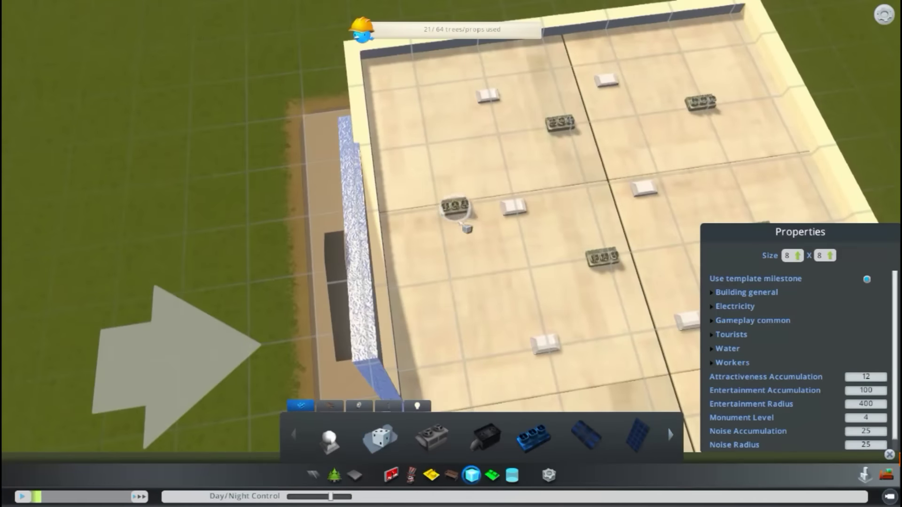
{"action": "left_click", "coordinate": [437, 143]}
{"action": "scroll", "coordinate": [357, 183], "scroll_direction": "down", "scroll_amount": 3}
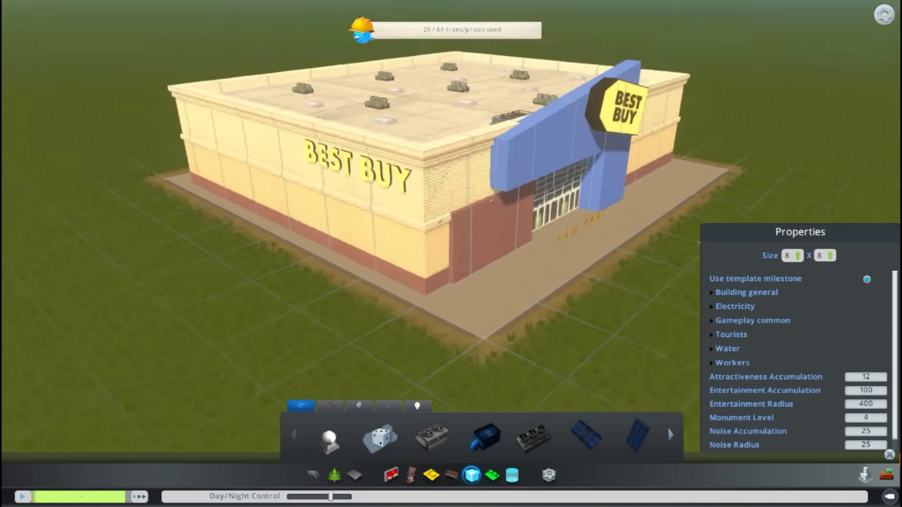
Set the asset's construction cost to 30000 and its maintenance cost to 500
{"action": "scroll", "coordinate": [554, 282], "scroll_direction": "up", "scroll_amount": 3}
{"action": "middle_click_drag", "start_coordinate": [451, 254], "coordinate": [611, 310]}
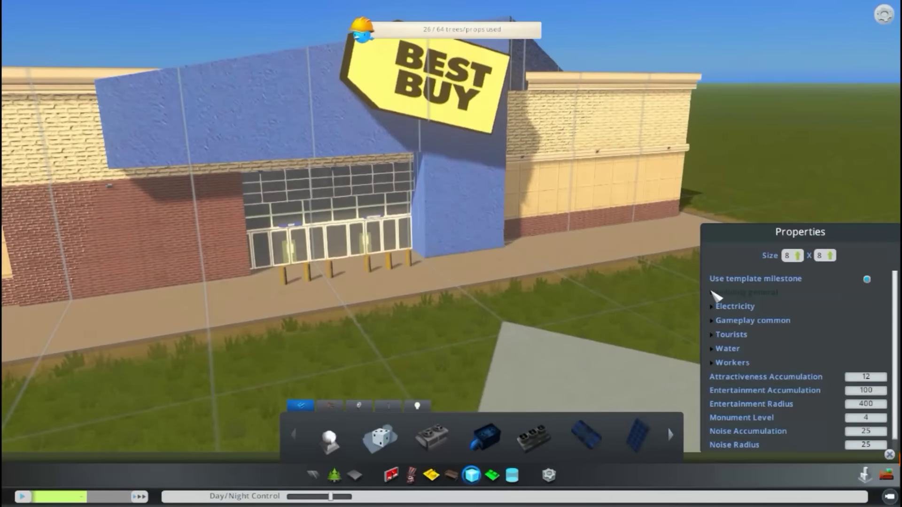
{"action": "left_click", "coordinate": [714, 321]}
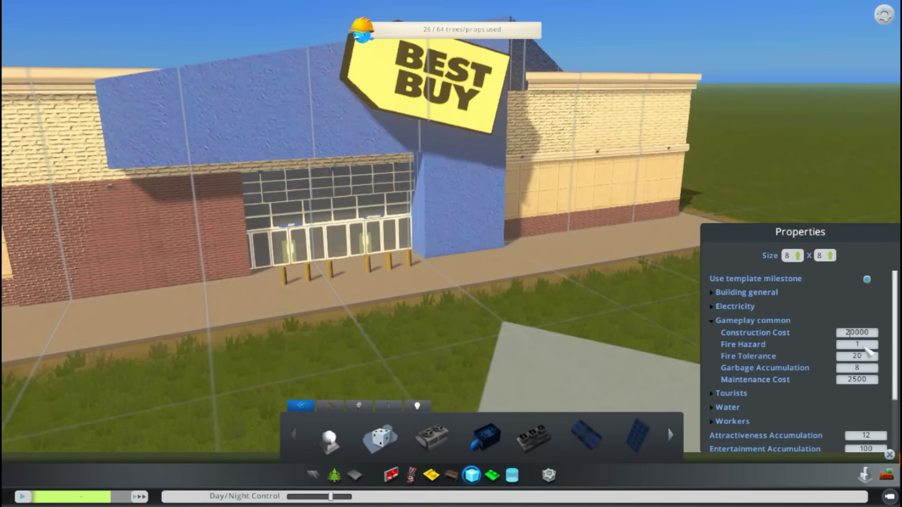
{"action": "left_click", "coordinate": [713, 394]}
{"action": "scroll", "coordinate": [713, 394], "scroll_direction": "down", "scroll_amount": 2}
{"action": "left_click", "coordinate": [712, 362]}
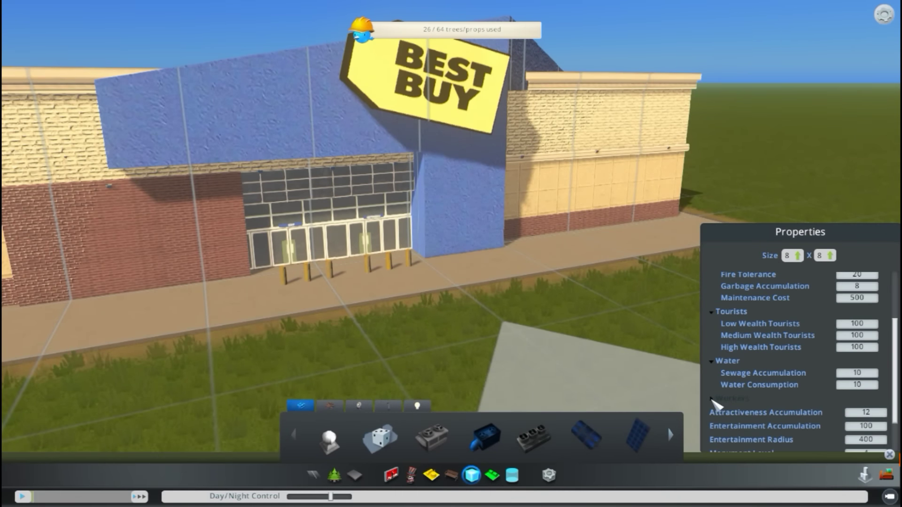
Set the monument level to 1 and expand the workers and material properties
{"action": "left_click", "coordinate": [712, 400]}
{"action": "scroll", "coordinate": [799, 368], "scroll_direction": "down", "scroll_amount": 3}
{"action": "left_click", "coordinate": [713, 446]}
{"action": "scroll", "coordinate": [752, 399], "scroll_direction": "down", "scroll_amount": 3}
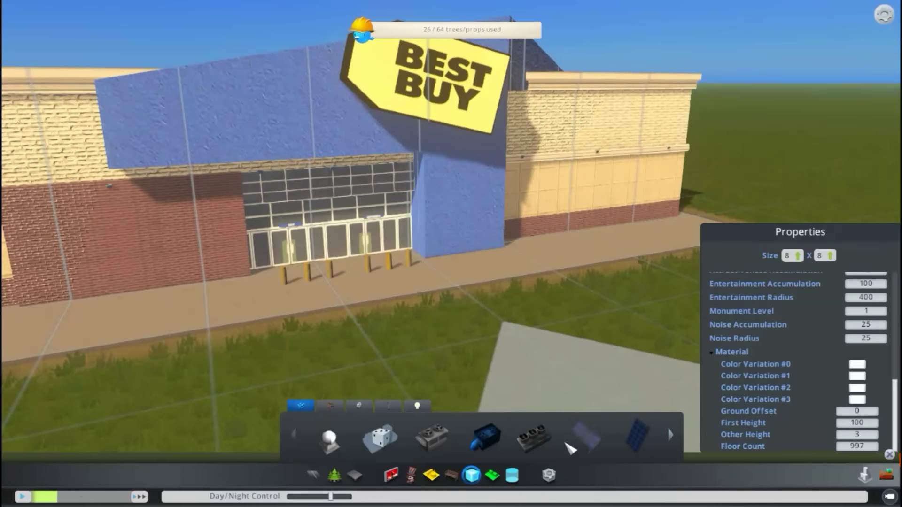
Frame the storefront in daylight and capture the thumbnail and tooltip snapshots of the asset
{"action": "left_click", "coordinate": [548, 475]}
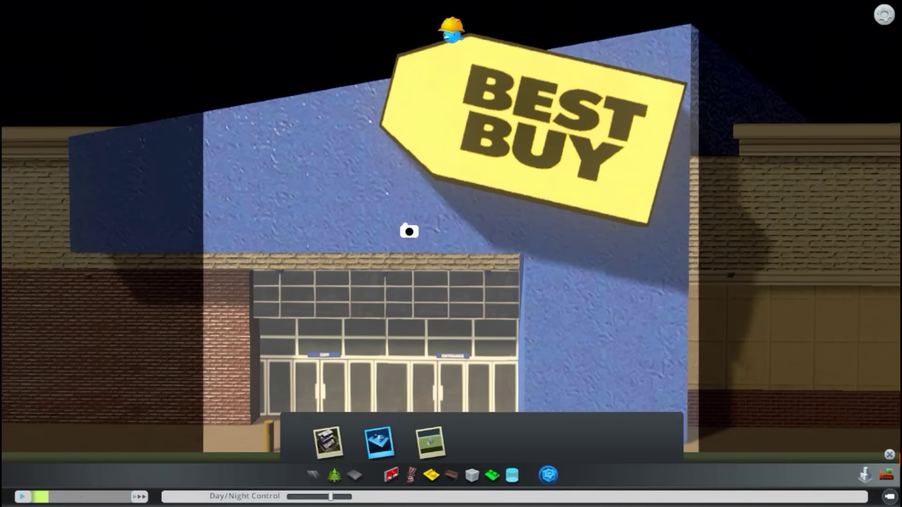
{"action": "left_click", "coordinate": [430, 443]}
{"action": "scroll", "coordinate": [423, 294], "scroll_direction": "down", "scroll_amount": 4}
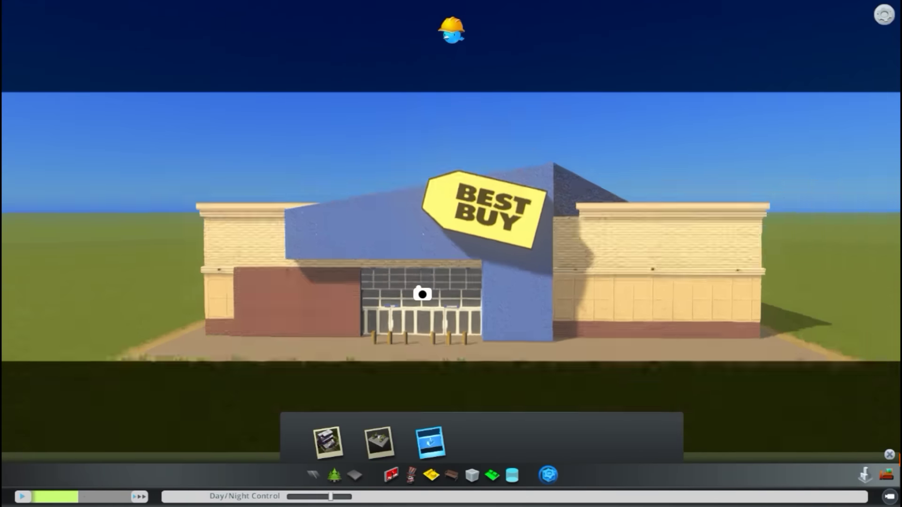
{"action": "scroll", "coordinate": [420, 301], "scroll_direction": "up", "scroll_amount": 3}
Switch the scene to night and capture the main and thumbnail snapshots of the lit storefront
{"action": "left_click_drag", "start_coordinate": [330, 497], "coordinate": [290, 497]}
{"action": "scroll", "coordinate": [453, 227], "scroll_direction": "up", "scroll_amount": 3}
{"action": "left_click", "coordinate": [328, 442]}
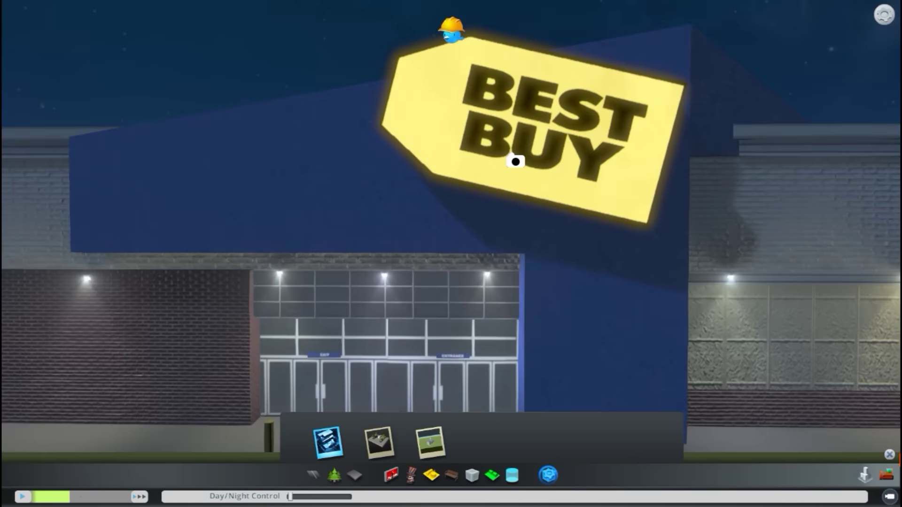
{"action": "key", "text": "Escape"}
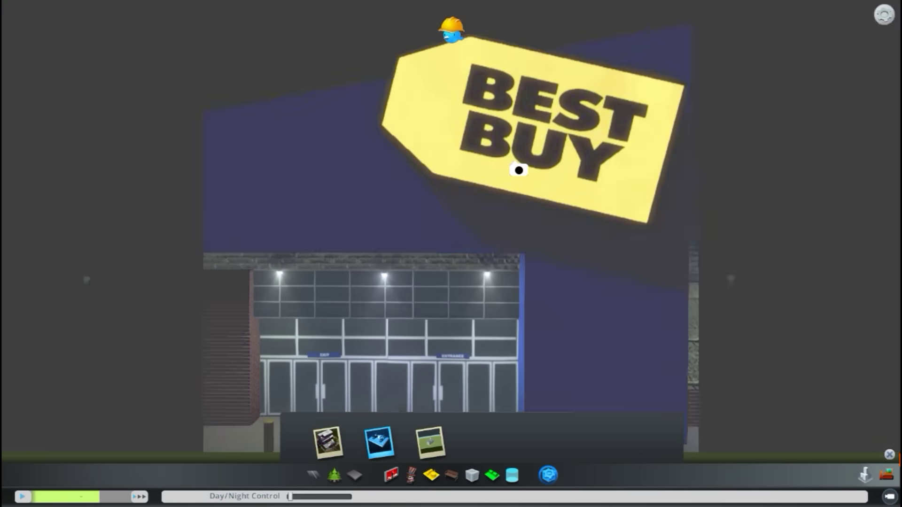
Save the asset as mw-bestbuyelectronics with the asset name Best Buy Electronics
{"action": "key", "text": "Escape"}
{"action": "left_click", "coordinate": [464, 245]}
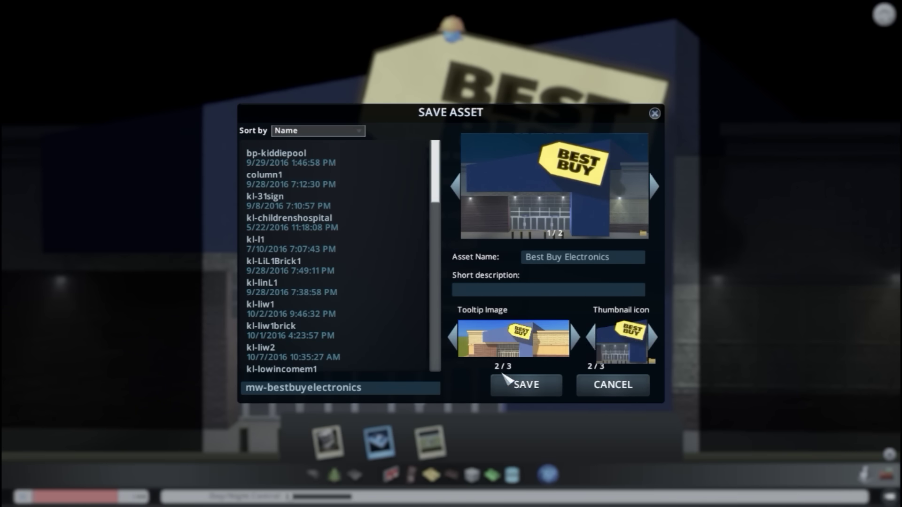
{"action": "left_click", "coordinate": [515, 387]}
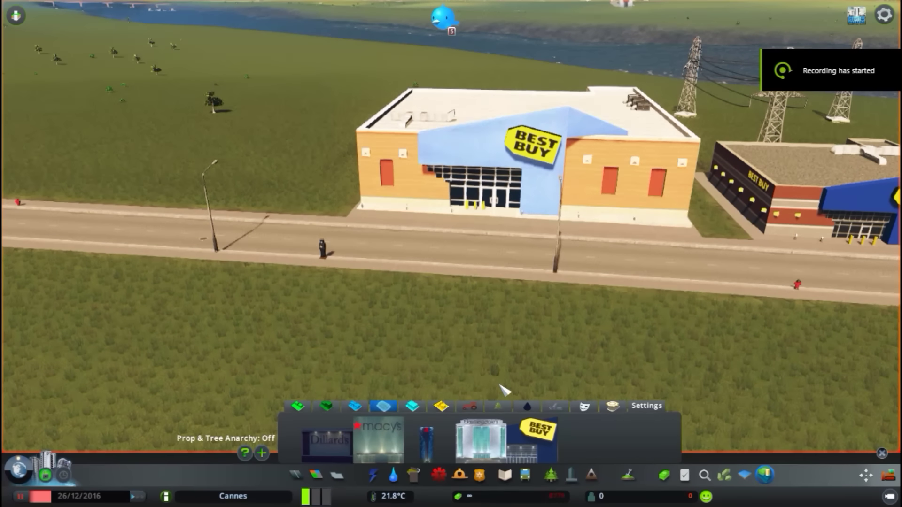
Place the new Best Buy building along the city road, left of the older orange Best Buy store
{"action": "scroll", "coordinate": [632, 378], "scroll_direction": "down", "scroll_amount": 2}
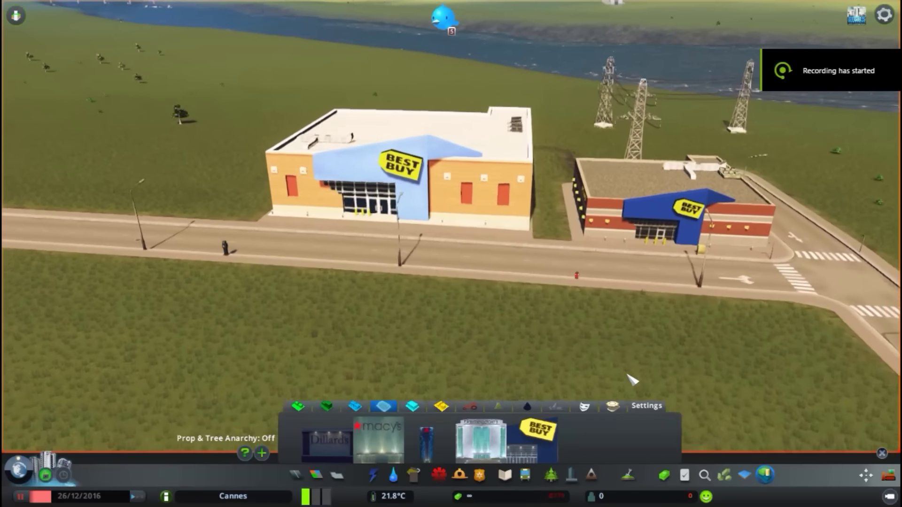
{"action": "middle_click_drag", "start_coordinate": [632, 379], "coordinate": [457, 260]}
{"action": "scroll", "coordinate": [448, 305], "scroll_direction": "up", "scroll_amount": 2}
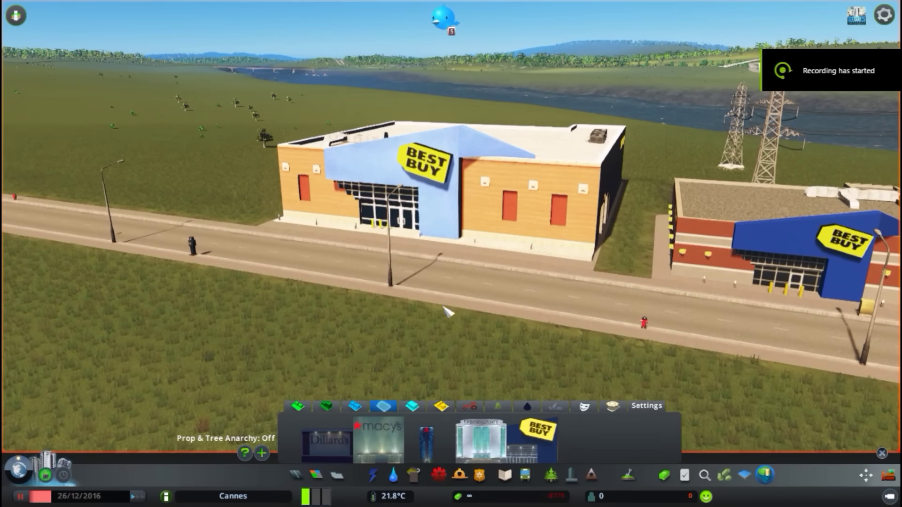
{"action": "left_click", "coordinate": [537, 448]}
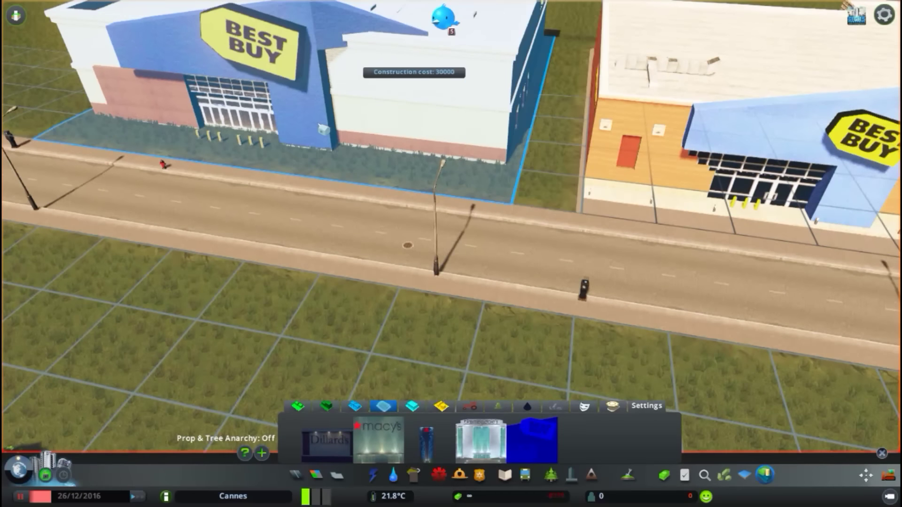
{"action": "left_click", "coordinate": [335, 130]}
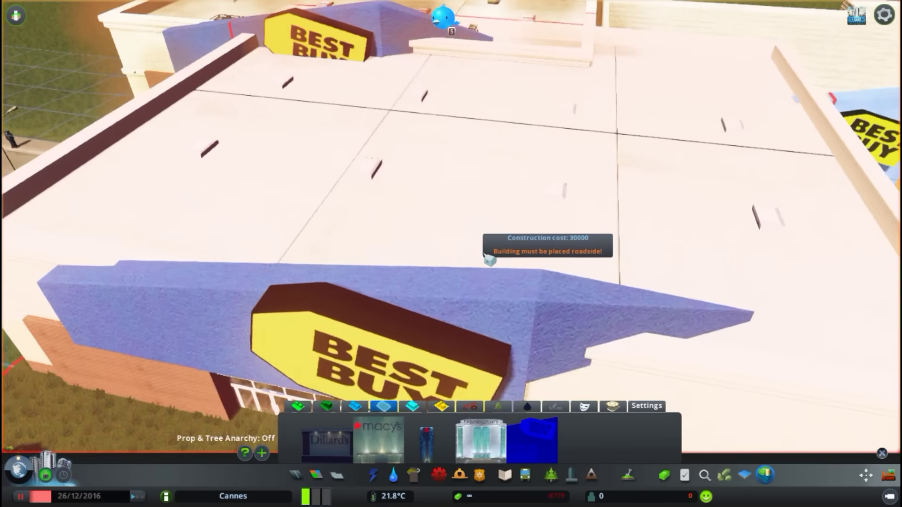
{"action": "key", "text": "Escape"}
Examine the placed Best Buy from several angles and compare it with the older stores beside it
{"action": "scroll", "coordinate": [520, 300], "scroll_direction": "down", "scroll_amount": 3}
{"action": "middle_click_drag", "start_coordinate": [518, 299], "coordinate": [477, 264]}
{"action": "scroll", "coordinate": [459, 262], "scroll_direction": "up", "scroll_amount": 3}
{"action": "scroll", "coordinate": [454, 258], "scroll_direction": "down", "scroll_amount": 3}
{"action": "scroll", "coordinate": [465, 254], "scroll_direction": "up", "scroll_amount": 3}
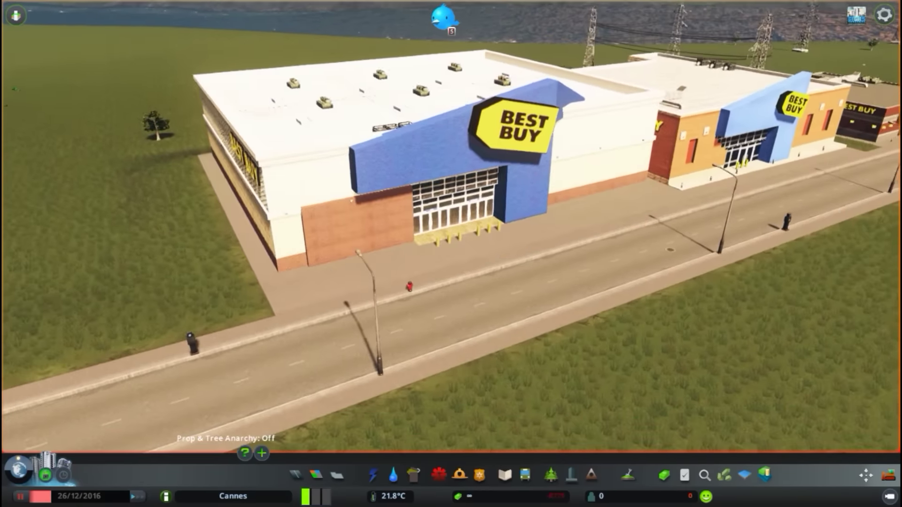
{"action": "scroll", "coordinate": [329, 270], "scroll_direction": "down", "scroll_amount": 3}
{"action": "scroll", "coordinate": [480, 267], "scroll_direction": "up", "scroll_amount": 4}
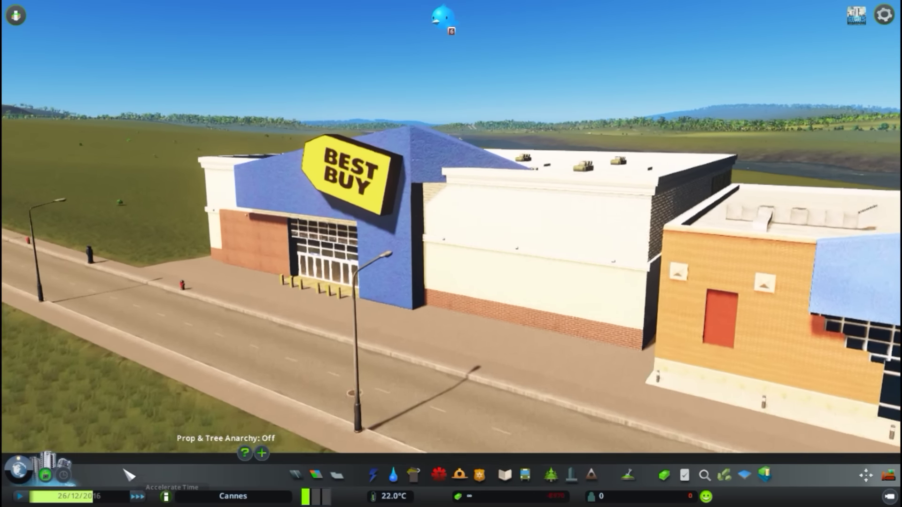
{"action": "middle_click_drag", "start_coordinate": [235, 357], "coordinate": [451, 359]}
{"action": "scroll", "coordinate": [451, 360], "scroll_direction": "down", "scroll_amount": 3}
{"action": "key", "text": "a"}
{"action": "middle_click_drag", "start_coordinate": [286, 343], "coordinate": [310, 330]}
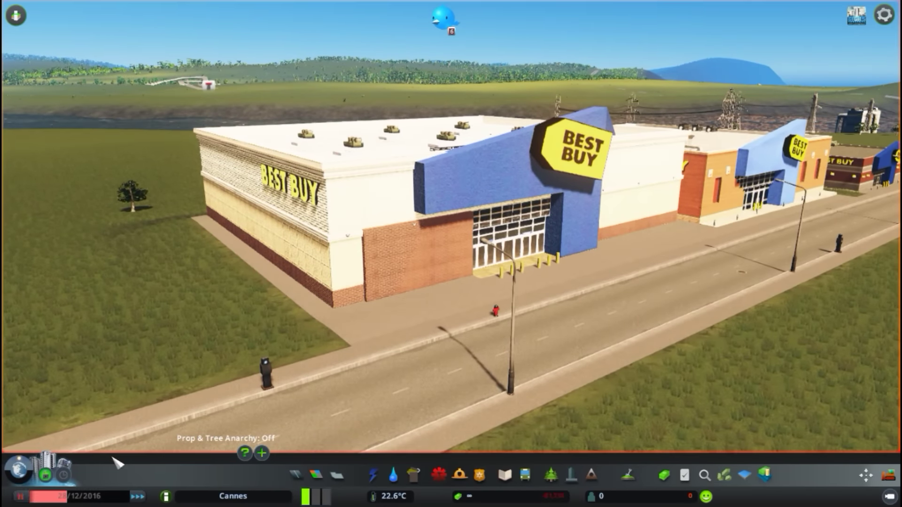
{"action": "middle_click_drag", "start_coordinate": [437, 307], "coordinate": [486, 281]}
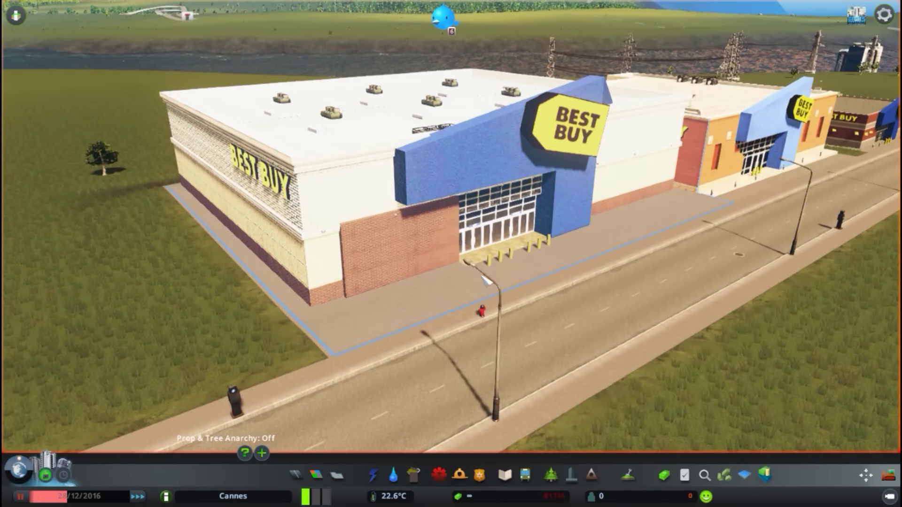
Open the day/night settings and set the time of day to 01:57
{"action": "key", "text": "d"}
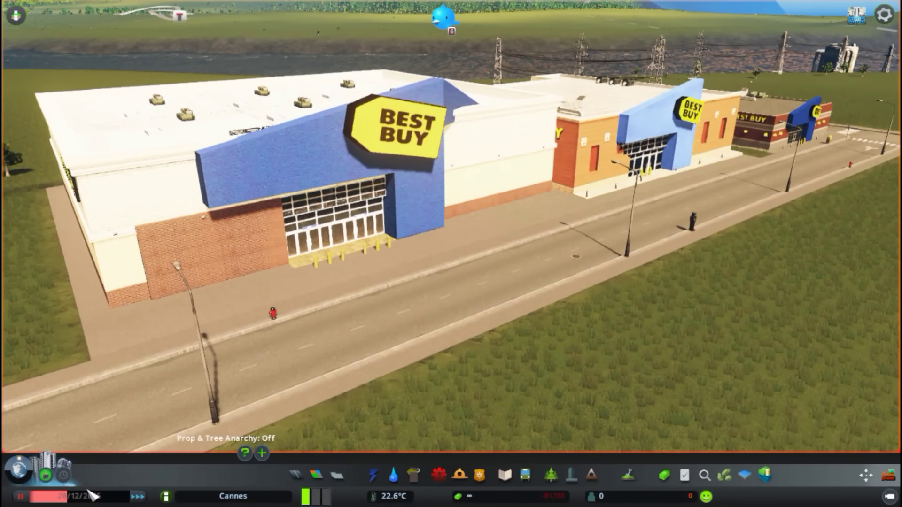
{"action": "left_click", "coordinate": [65, 475]}
{"action": "left_click_drag", "start_coordinate": [217, 435], "coordinate": [137, 417]}
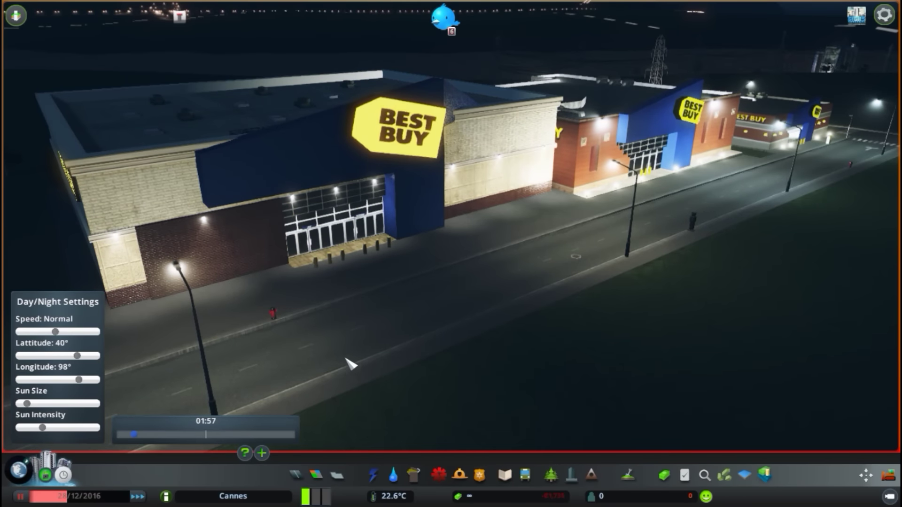
Examine the night lighting on the street fronts and road-corner side of the three Best Buy stores
{"action": "scroll", "coordinate": [345, 358], "scroll_direction": "down", "scroll_amount": 4}
{"action": "middle_click_drag", "start_coordinate": [345, 358], "coordinate": [463, 315]}
{"action": "scroll", "coordinate": [448, 264], "scroll_direction": "up", "scroll_amount": 4}
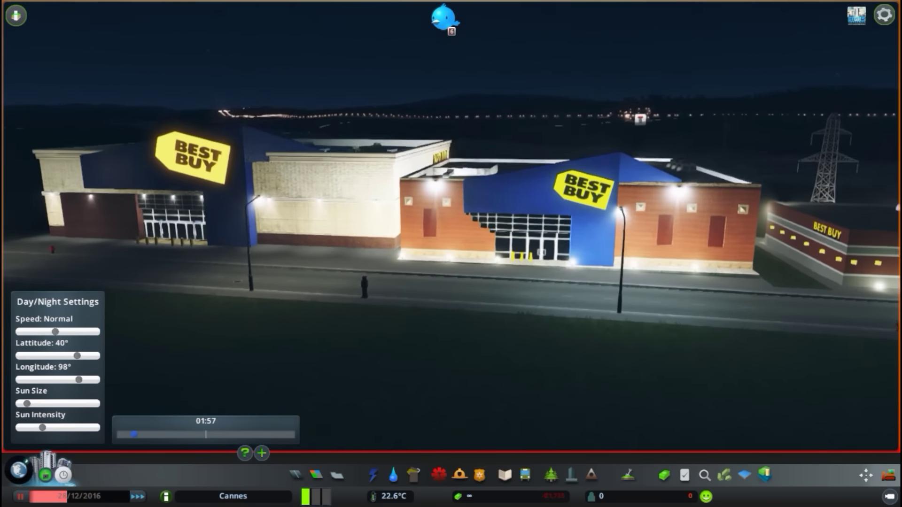
{"action": "scroll", "coordinate": [463, 316], "scroll_direction": "up", "scroll_amount": 2}
{"action": "key", "text": "d"}
{"action": "scroll", "coordinate": [488, 282], "scroll_direction": "down", "scroll_amount": 2}
{"action": "middle_click_drag", "start_coordinate": [508, 281], "coordinate": [362, 259]}
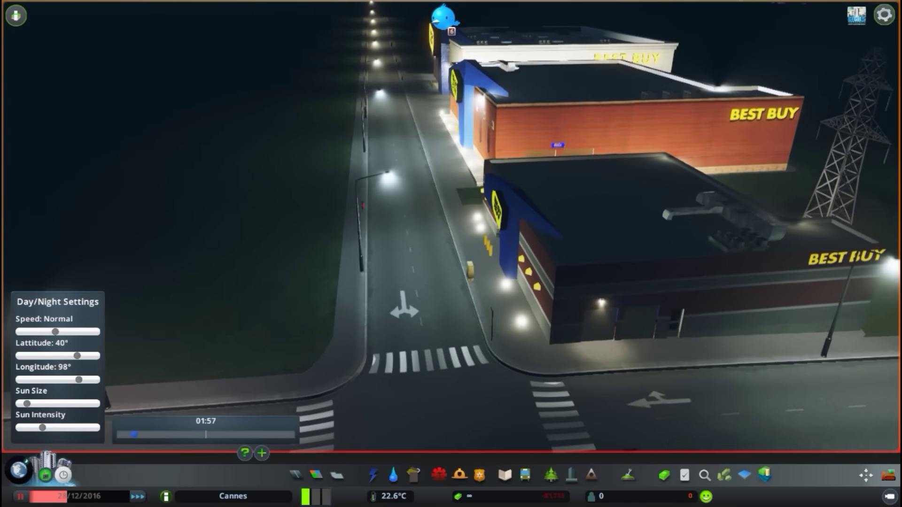
{"action": "middle_click_drag", "start_coordinate": [474, 257], "coordinate": [457, 258]}
{"action": "key", "text": "s"}
Examine the rear walls of the Best Buy stores at night, including the new store's loading dock lights
{"action": "middle_click_drag", "start_coordinate": [558, 318], "coordinate": [638, 286]}
{"action": "scroll", "coordinate": [497, 263], "scroll_direction": "up", "scroll_amount": 2}
{"action": "middle_click_drag", "start_coordinate": [563, 282], "coordinate": [324, 281]}
{"action": "key", "text": "s"}
{"action": "key", "text": "w"}
{"action": "middle_click_drag", "start_coordinate": [436, 282], "coordinate": [409, 319]}
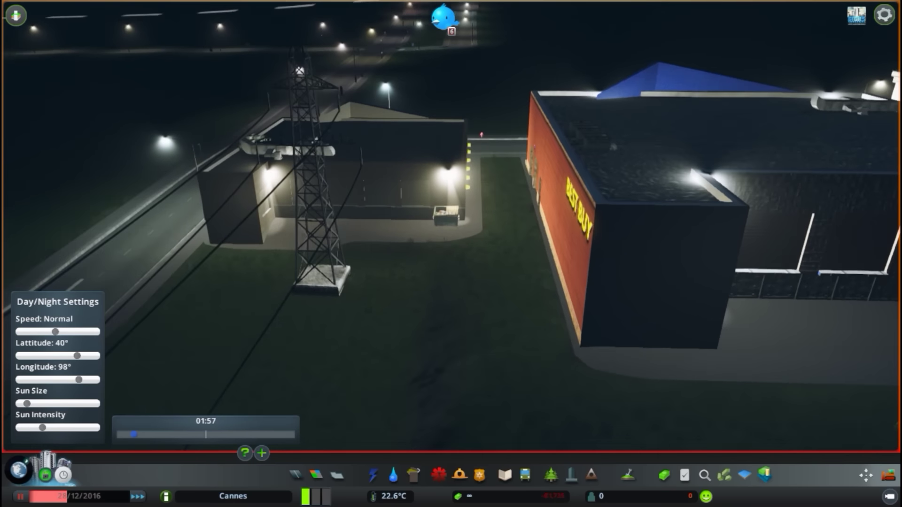
{"action": "scroll", "coordinate": [455, 247], "scroll_direction": "down", "scroll_amount": 3}
{"action": "key", "text": "d"}
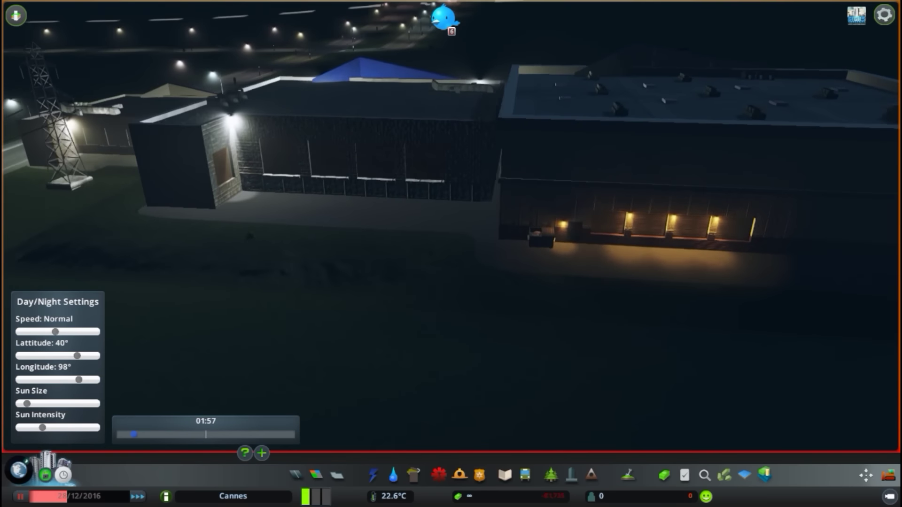
{"action": "middle_click_drag", "start_coordinate": [455, 248], "coordinate": [484, 258]}
{"action": "scroll", "coordinate": [457, 256], "scroll_direction": "down", "scroll_amount": 3}
{"action": "key", "text": "a"}
{"action": "left_click_drag", "start_coordinate": [0, 0], "coordinate": [0, 0]}
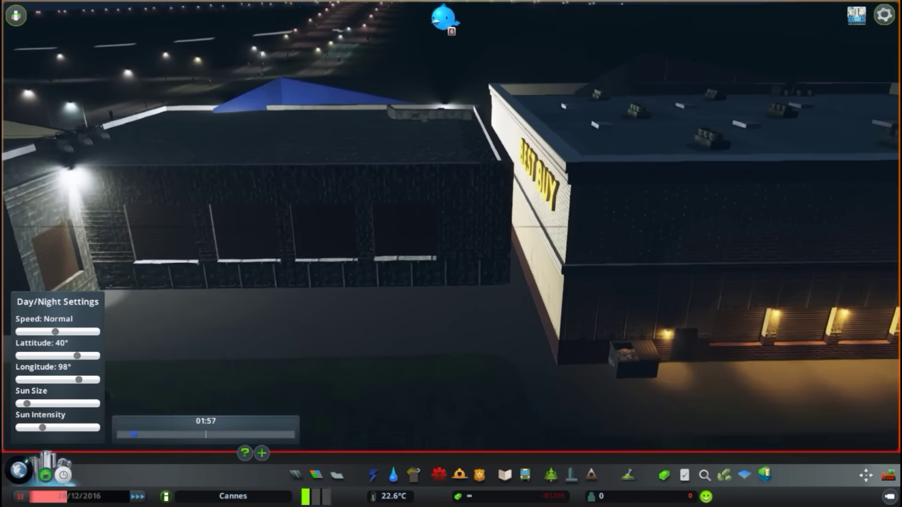
Compare the new store's lit roof, signs and storefront with the older orange store from above and from street level
{"action": "scroll", "coordinate": [437, 230], "scroll_direction": "down", "scroll_amount": 2}
{"action": "middle_click_drag", "start_coordinate": [451, 253], "coordinate": [465, 282]}
{"action": "key", "text": "d"}
{"action": "scroll", "coordinate": [455, 251], "scroll_direction": "down", "scroll_amount": 3}
{"action": "middle_click_drag", "start_coordinate": [455, 252], "coordinate": [540, 252]}
{"action": "scroll", "coordinate": [451, 255], "scroll_direction": "up", "scroll_amount": 1}
{"action": "scroll", "coordinate": [451, 255], "scroll_direction": "up", "scroll_amount": 3}
{"action": "scroll", "coordinate": [453, 256], "scroll_direction": "down", "scroll_amount": 3}
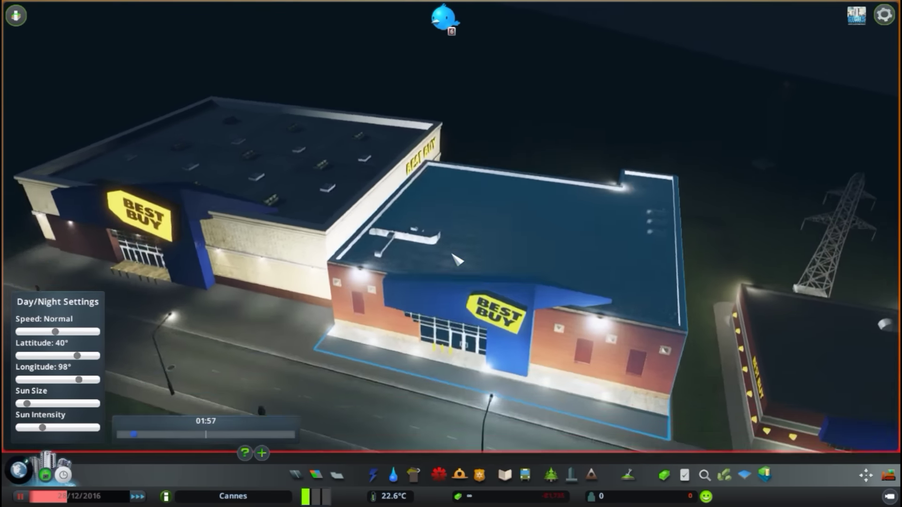
{"action": "scroll", "coordinate": [455, 257], "scroll_direction": "up", "scroll_amount": 2}
{"action": "key", "text": "a"}
{"action": "middle_click_drag", "start_coordinate": [454, 256], "coordinate": [526, 224]}
{"action": "scroll", "coordinate": [455, 256], "scroll_direction": "down", "scroll_amount": 2}
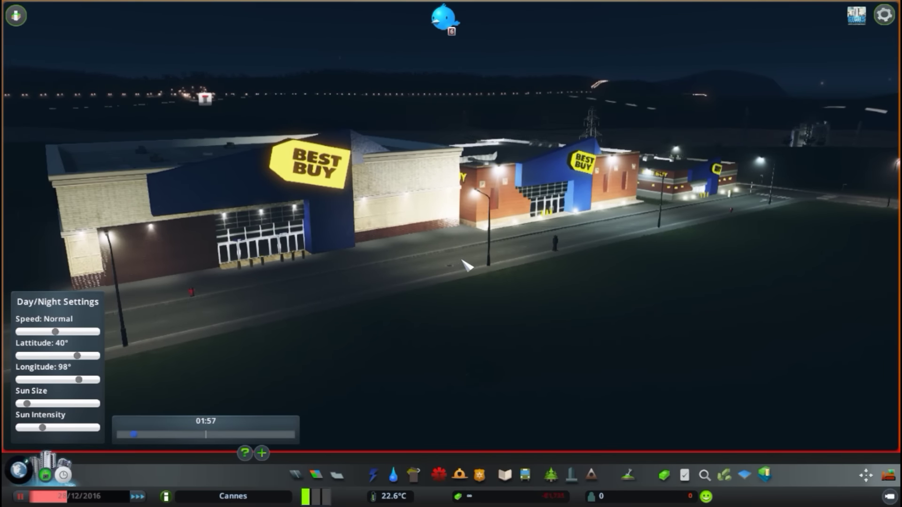